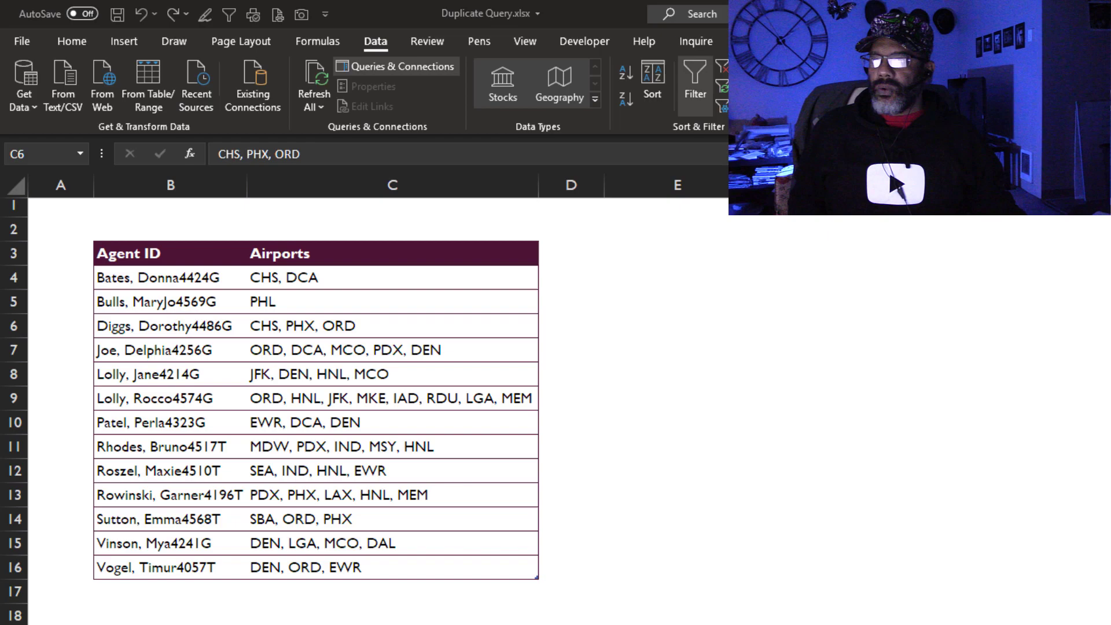
Step: Load Table2 into Power Query and filter Agent ID to values ending with 'T'
{"action": "left_click", "coordinate": [402, 316]}
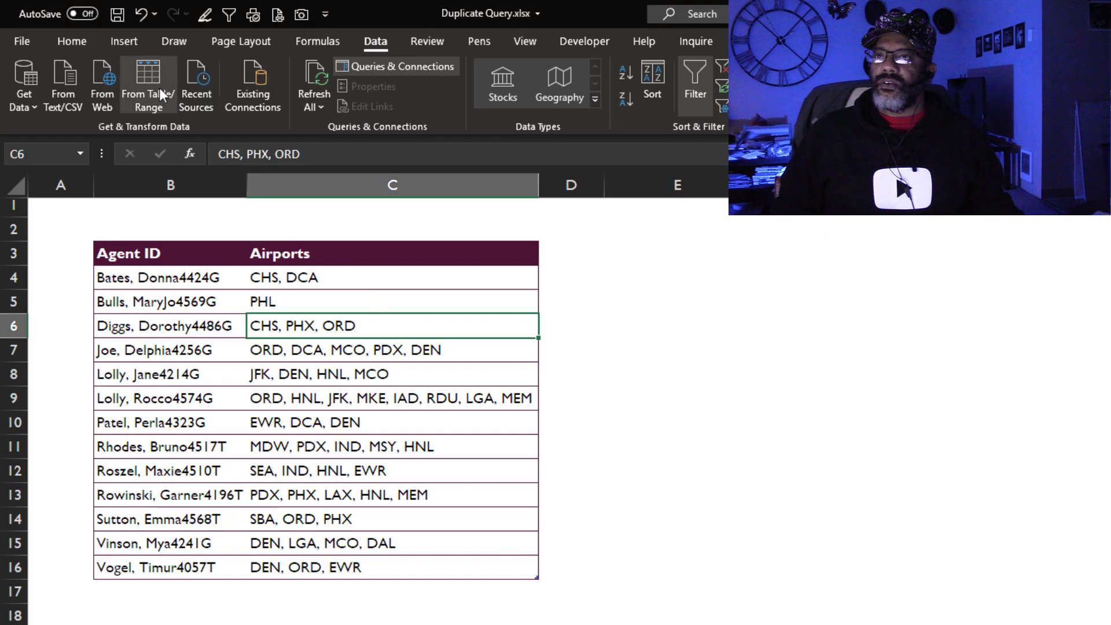
{"action": "left_click", "coordinate": [159, 88]}
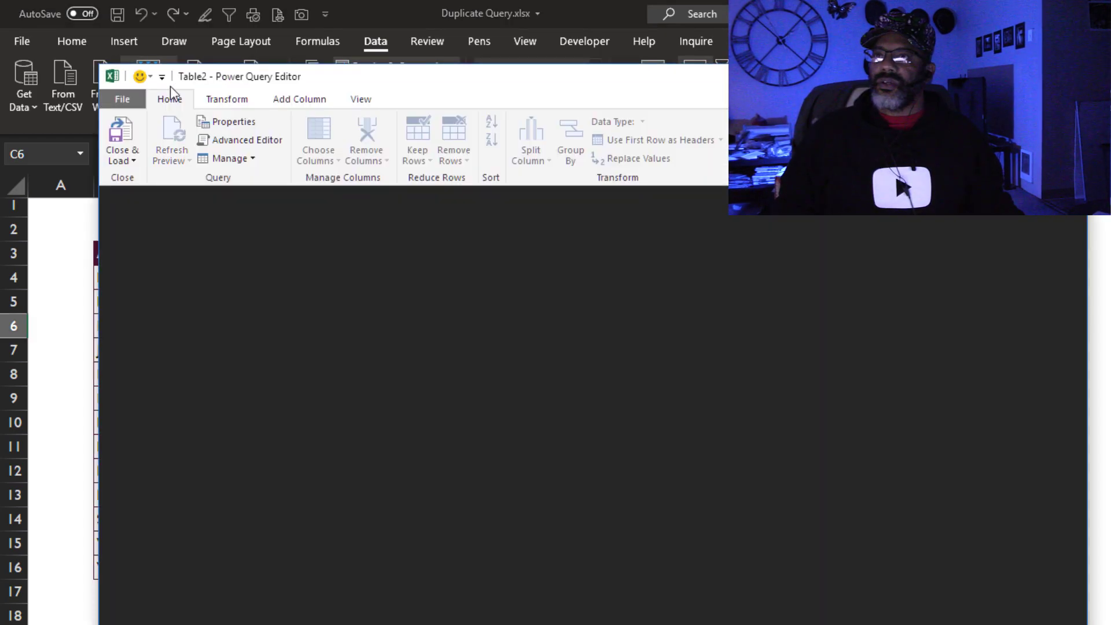
{"action": "left_click", "coordinate": [284, 230]}
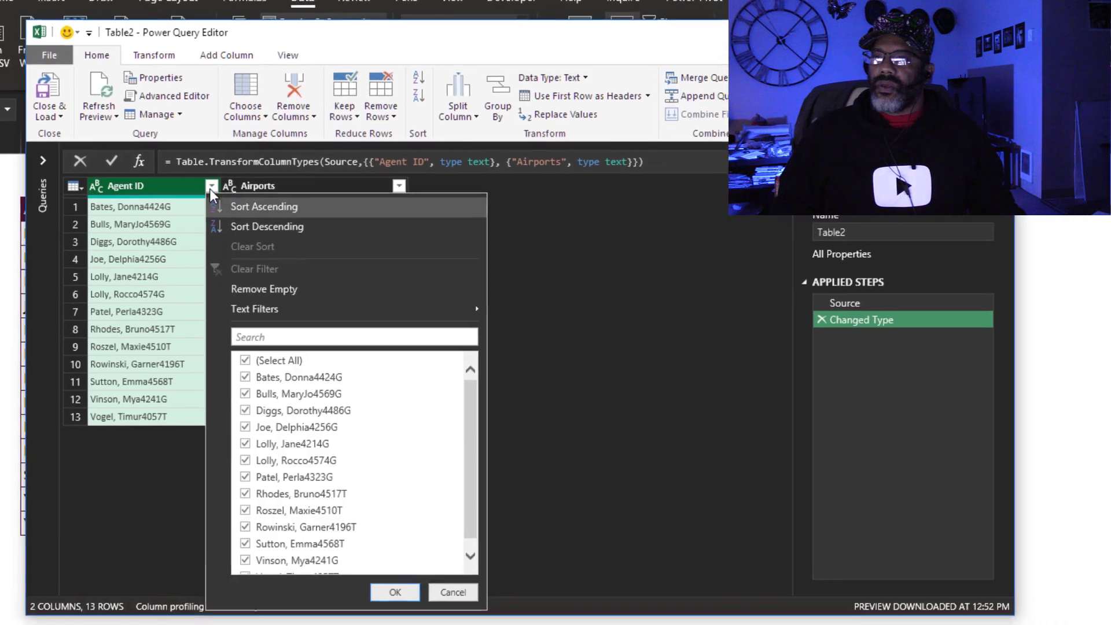
{"action": "mouse_move", "coordinate": [481, 309]}
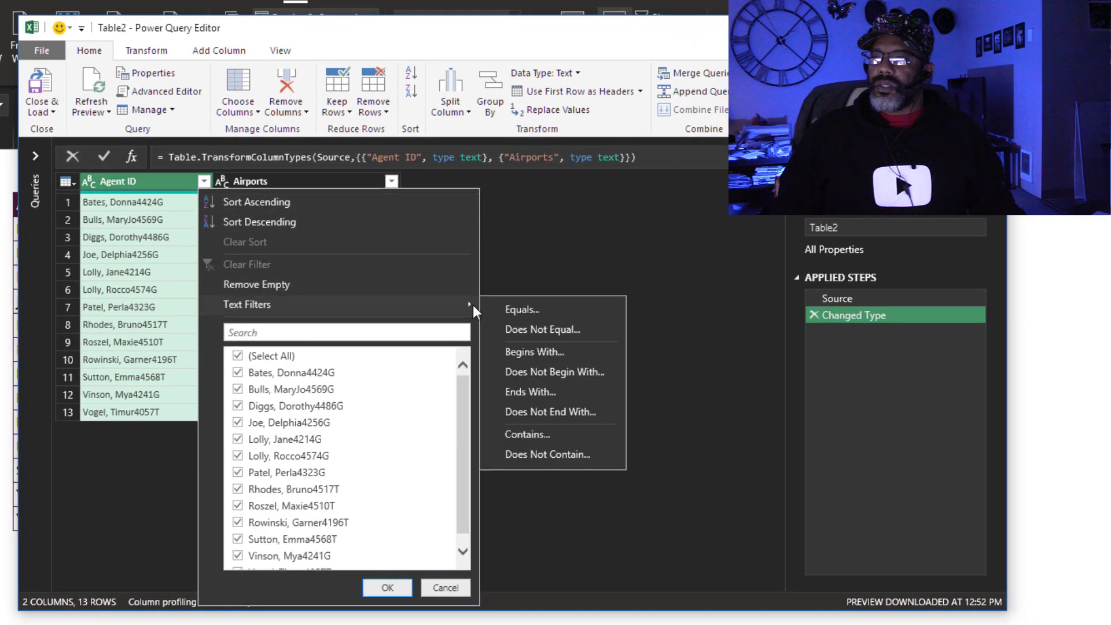
{"action": "left_click", "coordinate": [536, 392]}
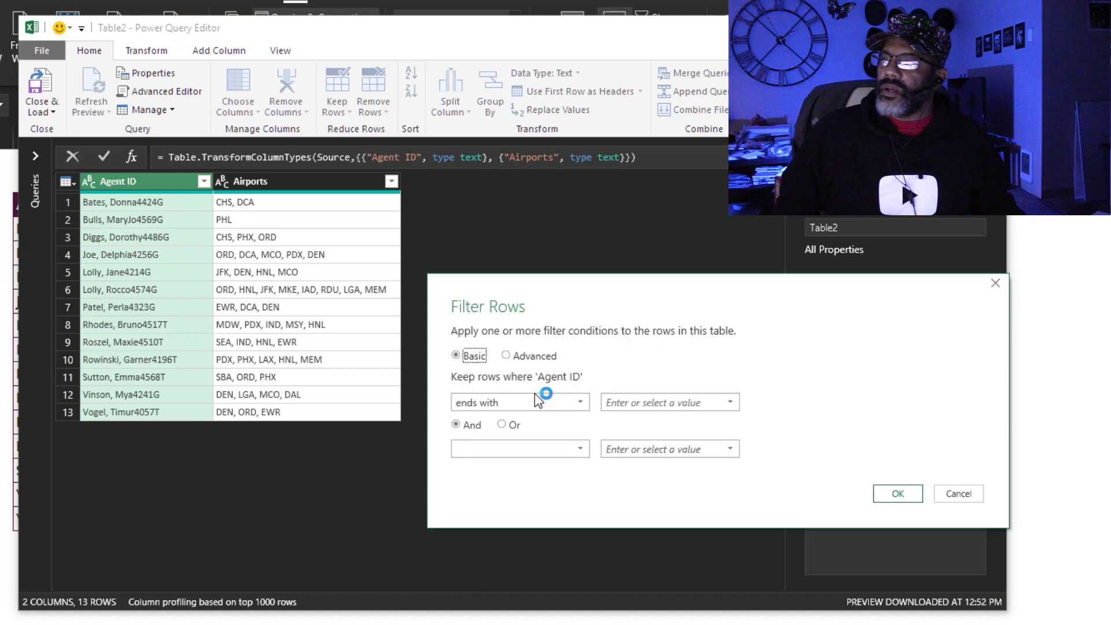
{"action": "left_click", "coordinate": [611, 407]}
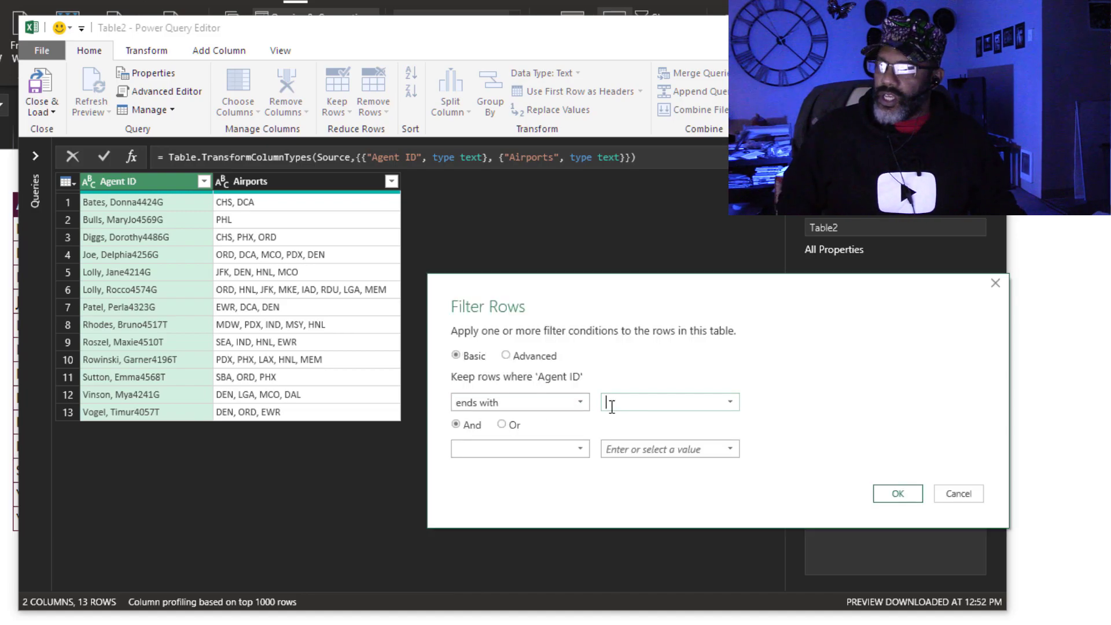
{"action": "type", "text": "T"}
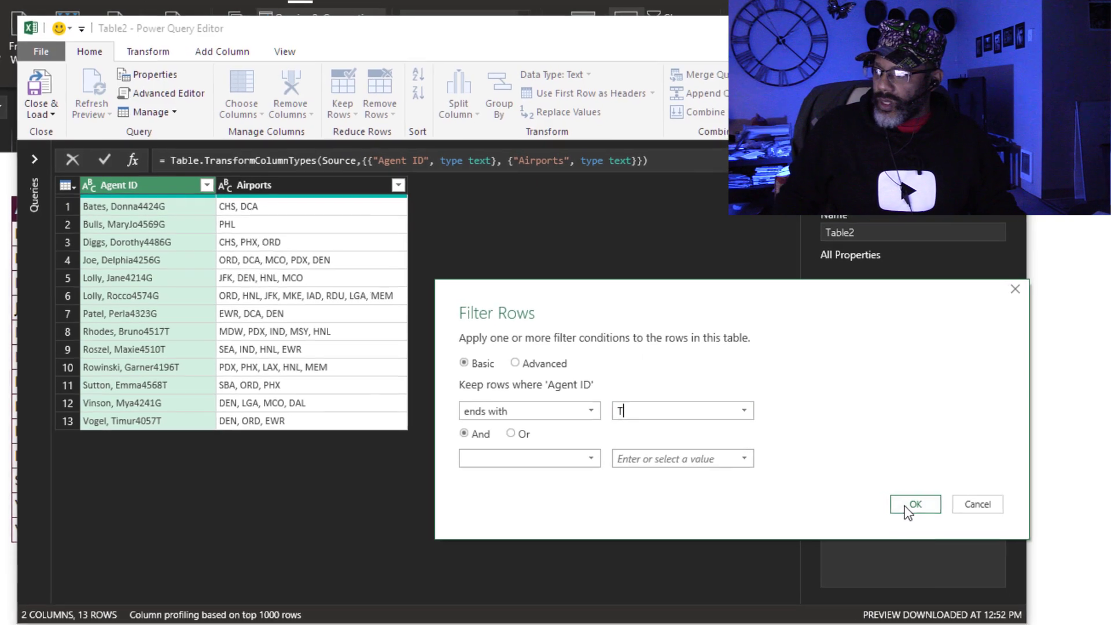
{"action": "left_click", "coordinate": [907, 510]}
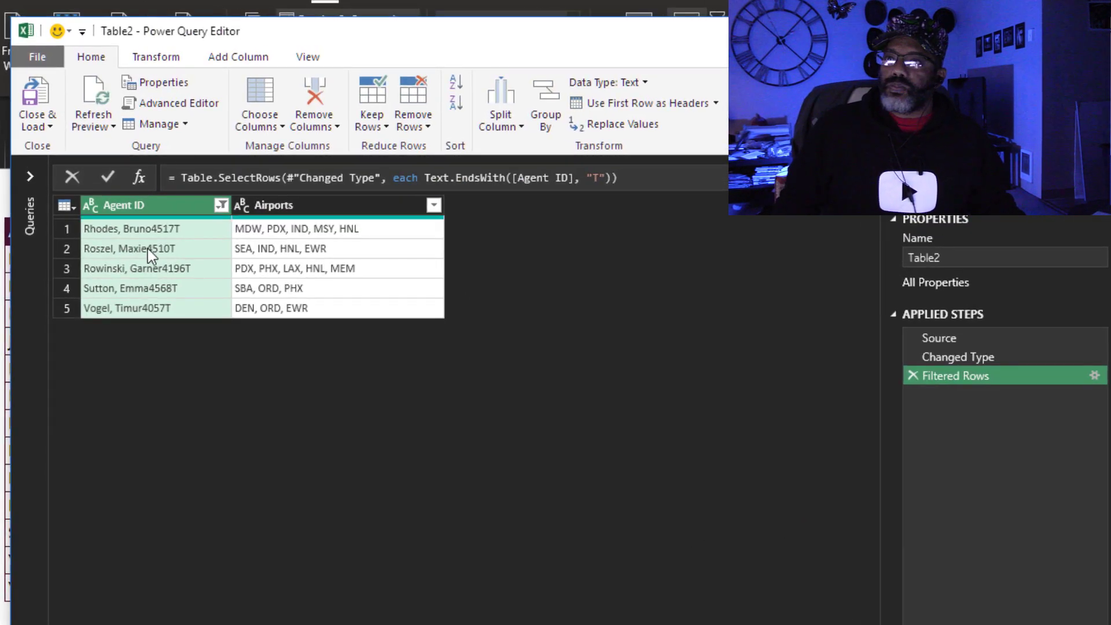
Step: Split Agent ID at the non-digit-to-digit transition, then split the names at a custom comma delimiter
{"action": "left_click", "coordinate": [497, 127]}
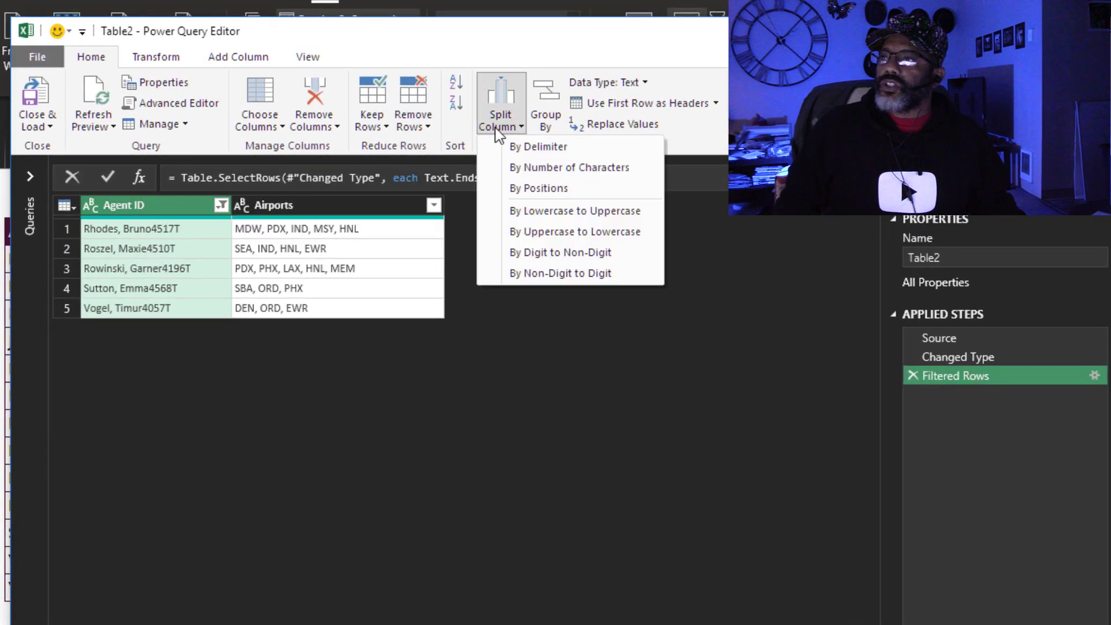
{"action": "left_click", "coordinate": [542, 278]}
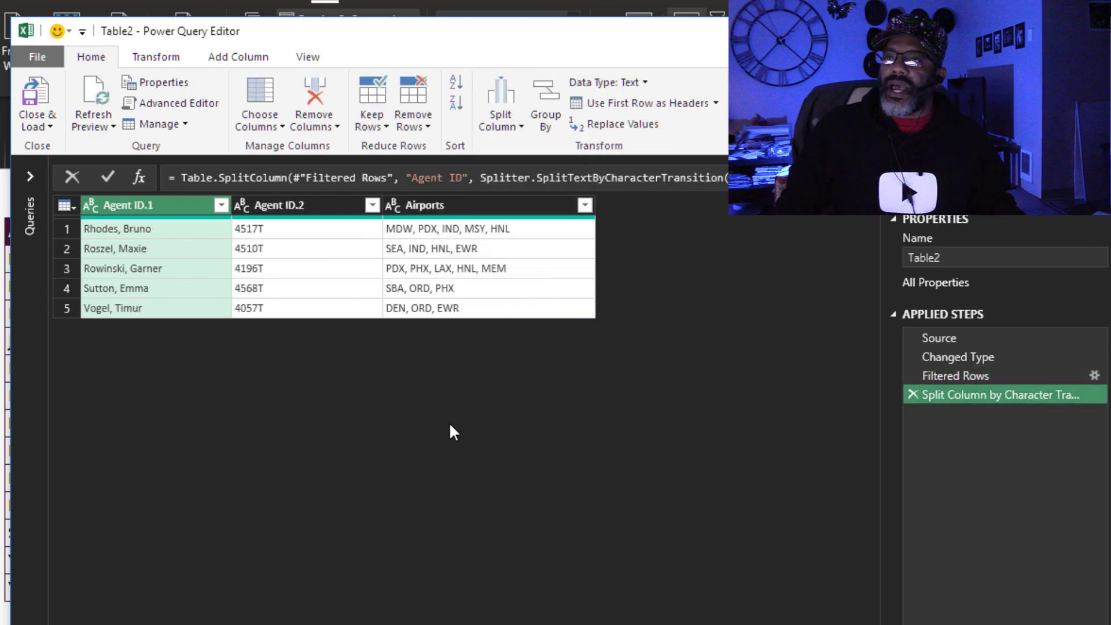
{"action": "left_click", "coordinate": [491, 116]}
{"action": "left_click", "coordinate": [518, 148]}
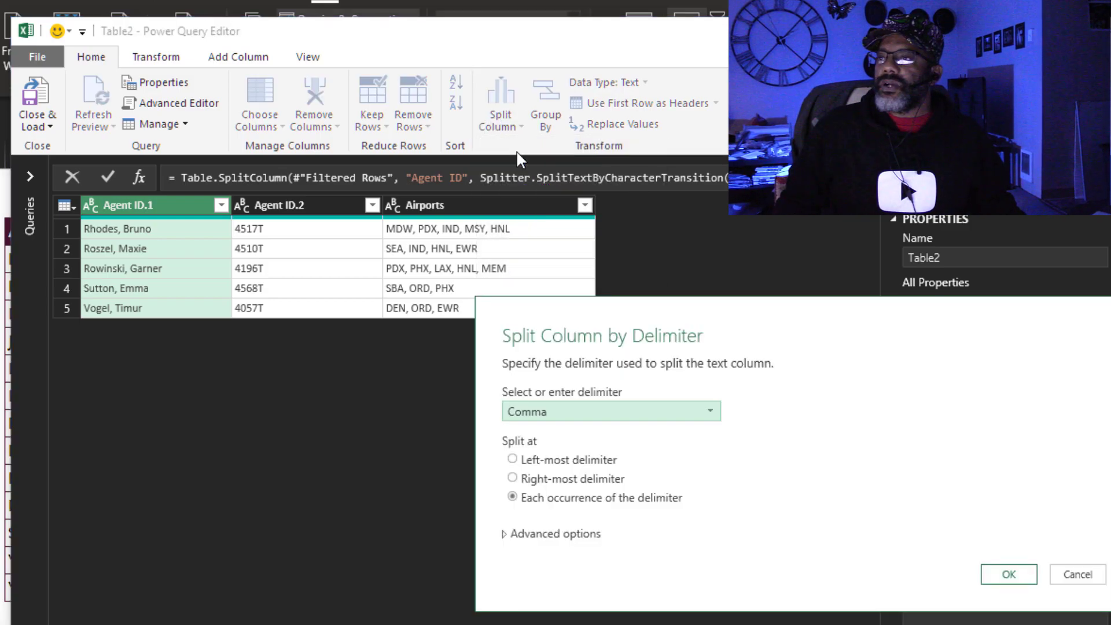
{"action": "left_click", "coordinate": [547, 411]}
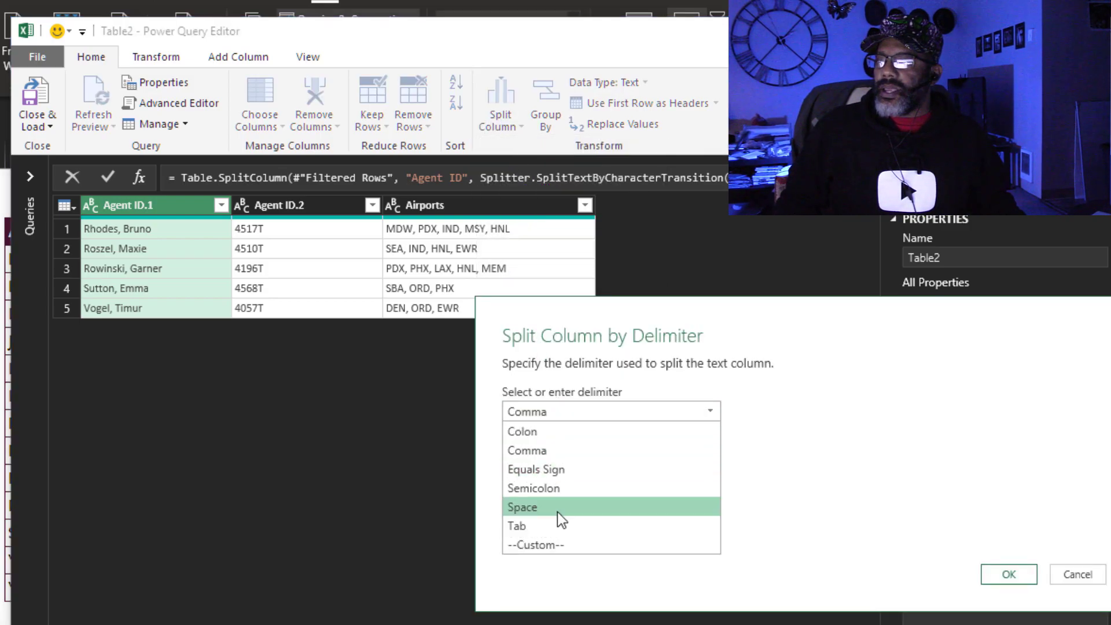
{"action": "left_click", "coordinate": [550, 545]}
{"action": "left_click", "coordinate": [566, 440]}
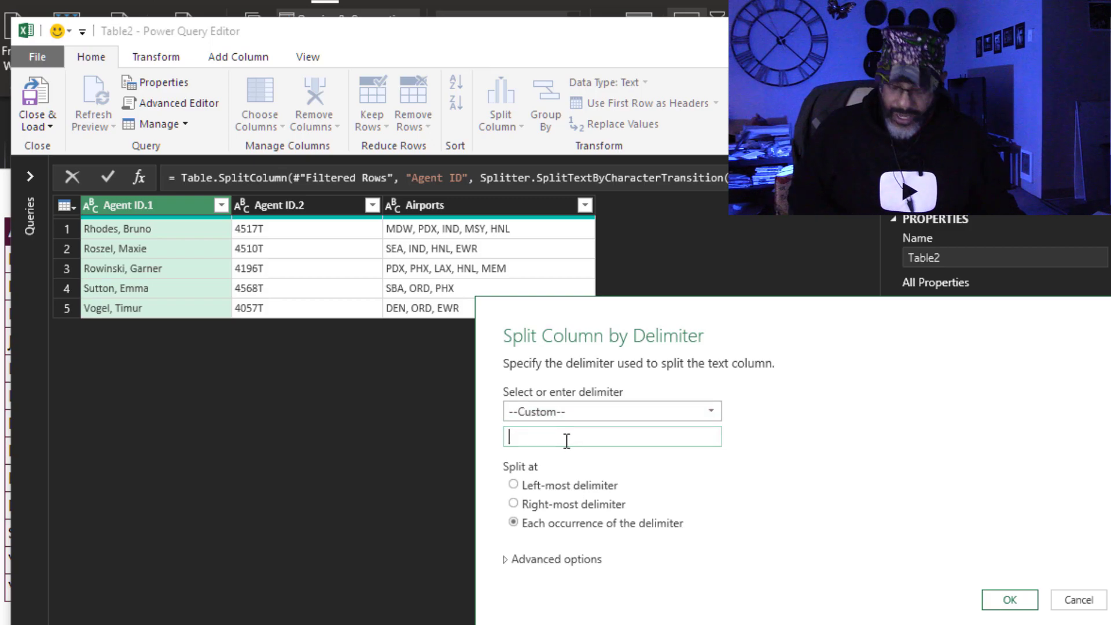
{"action": "type", "text": ","}
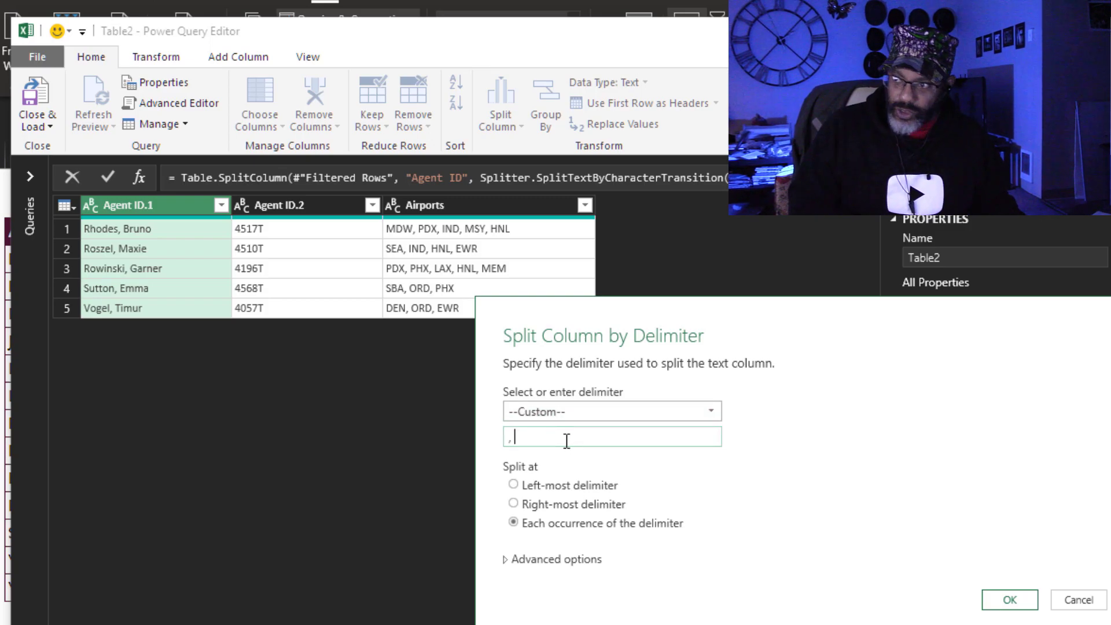
{"action": "left_click", "coordinate": [1028, 602]}
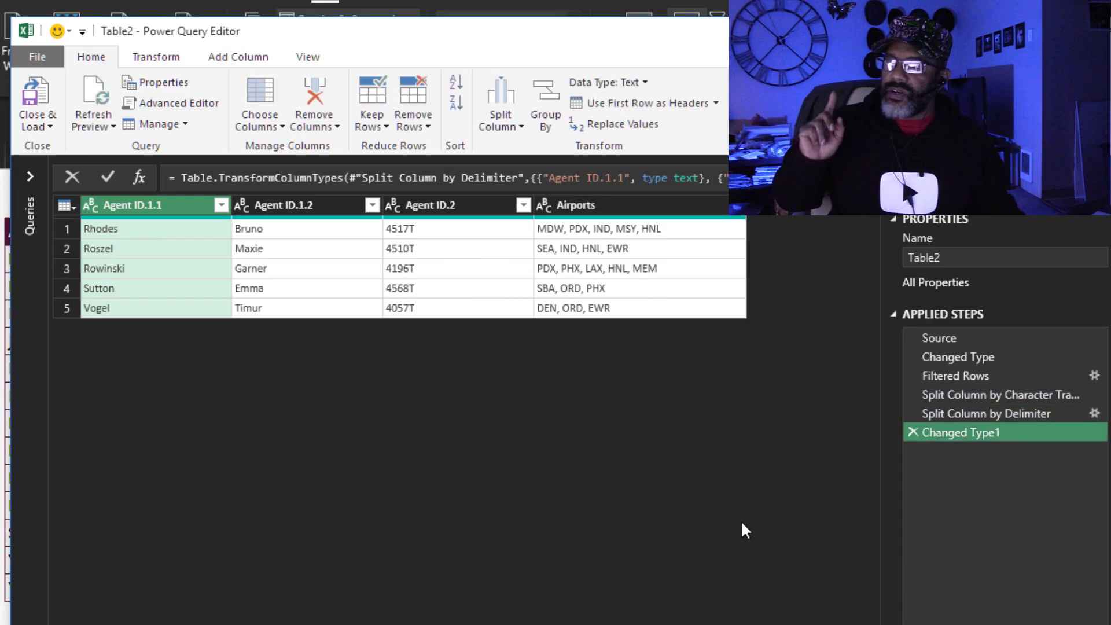
Step: Create a Merged column from the example 4517T-RHODES using Column From Examples
{"action": "left_click", "coordinate": [231, 58]}
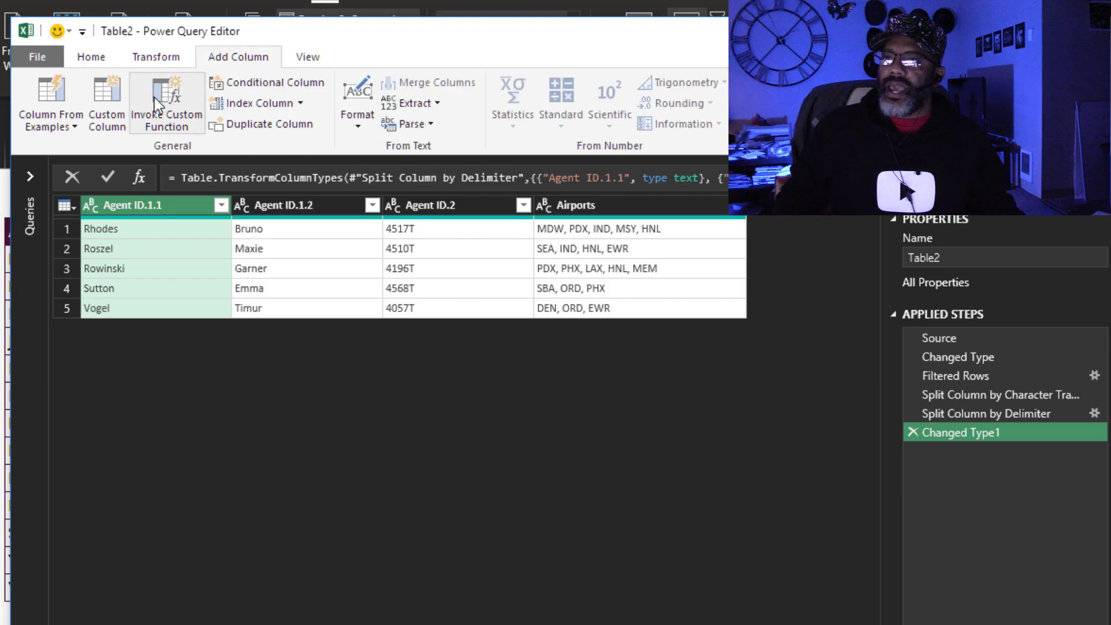
{"action": "left_click", "coordinate": [61, 98]}
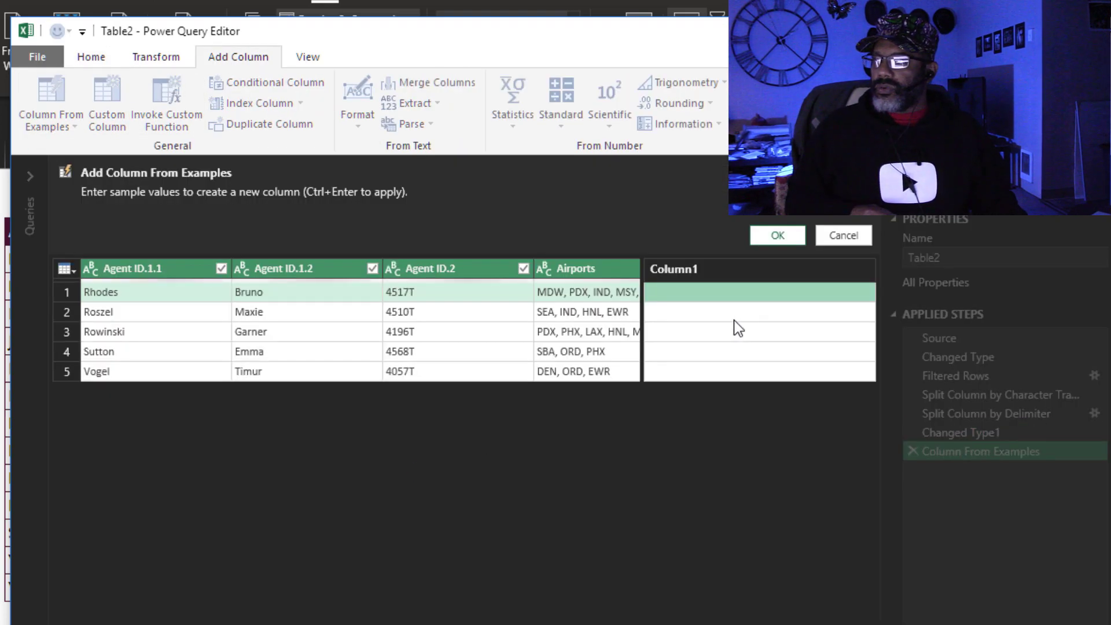
{"action": "double_click", "coordinate": [684, 293]}
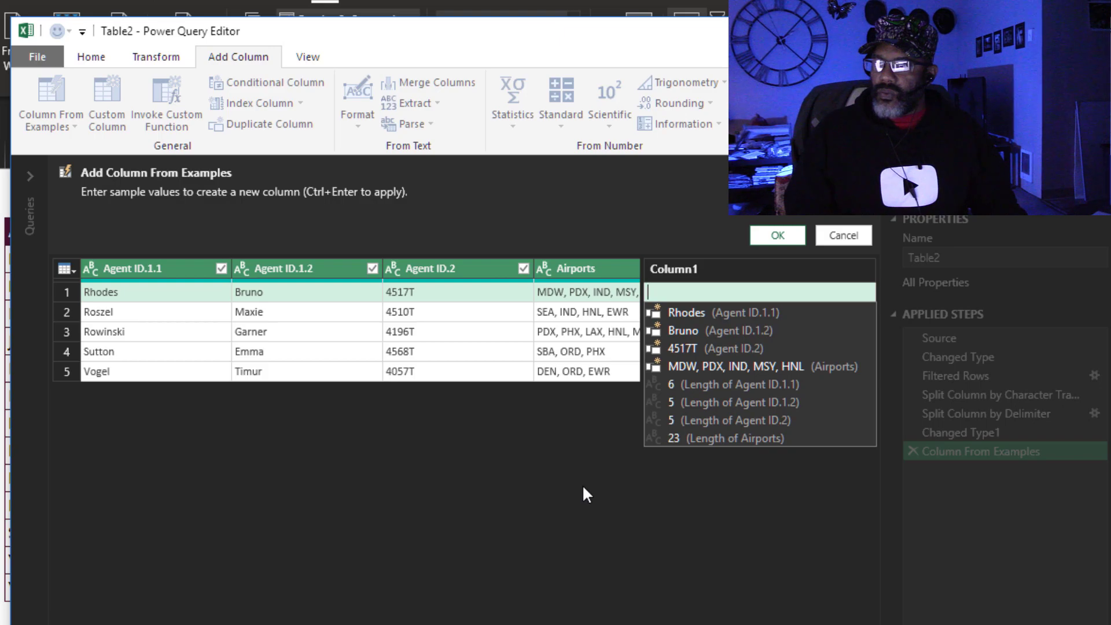
{"action": "type", "text": "4"}
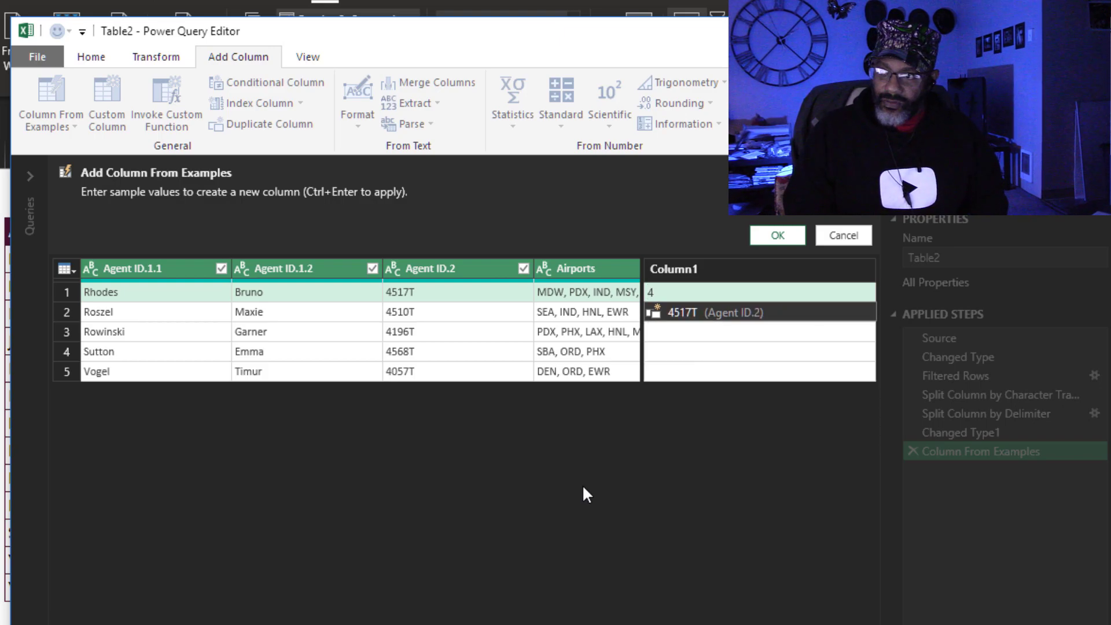
{"action": "type", "text": "517"}
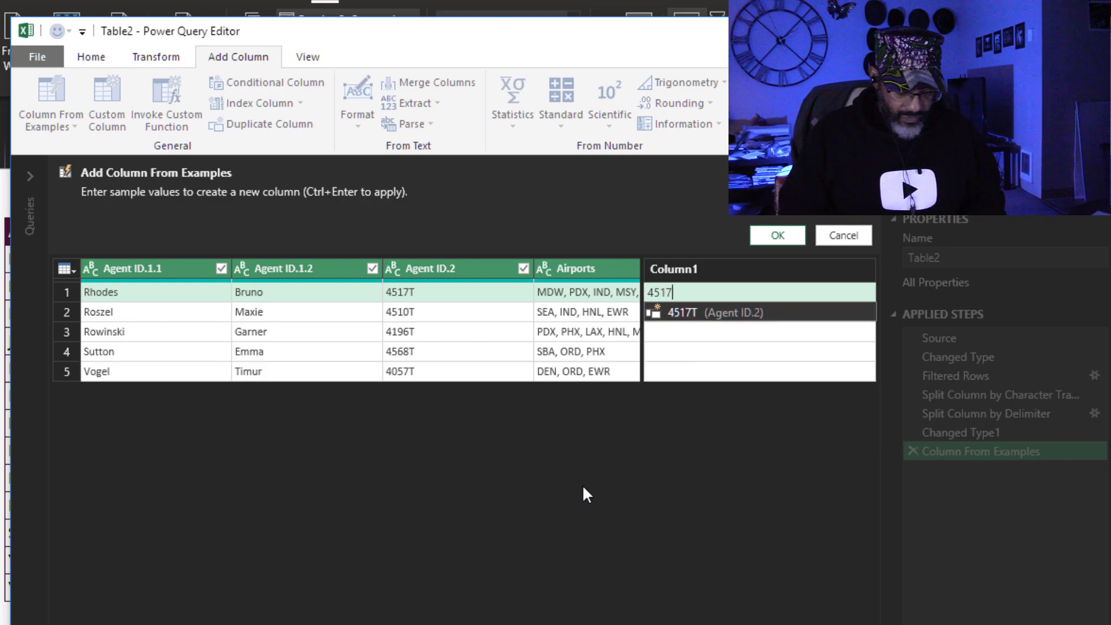
{"action": "type", "text": "T"}
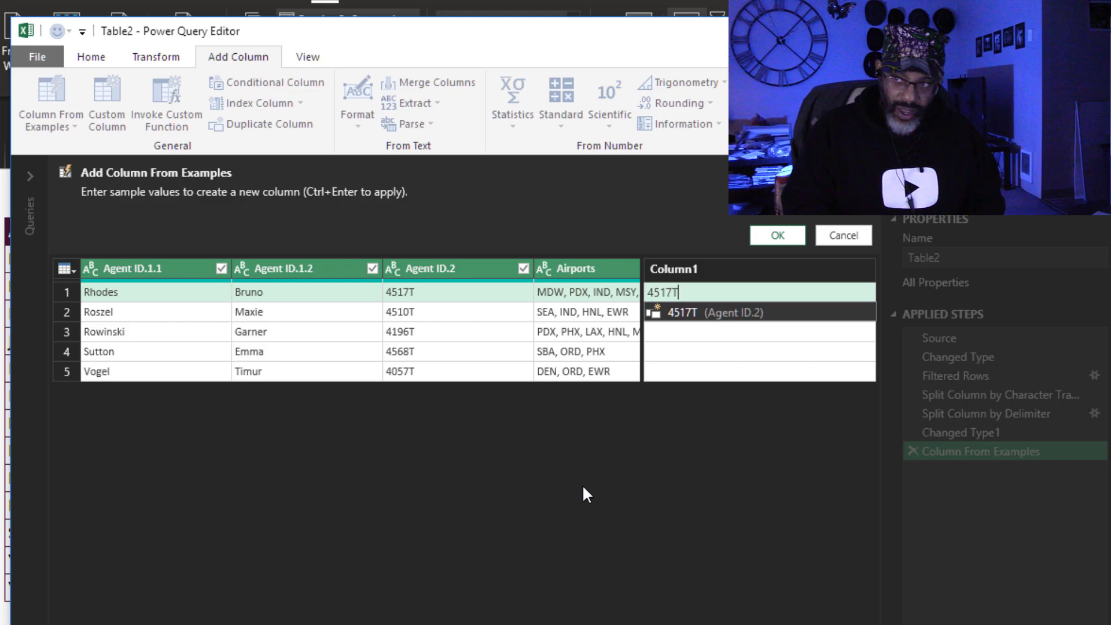
{"action": "type", "text": "-"}
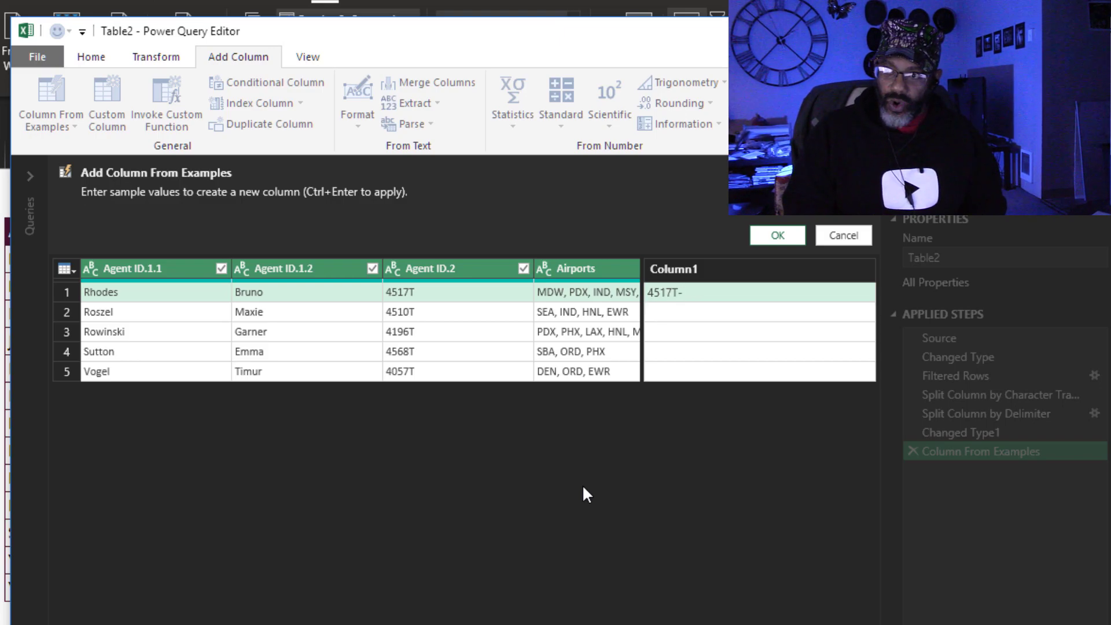
{"action": "type", "text": "RHO"}
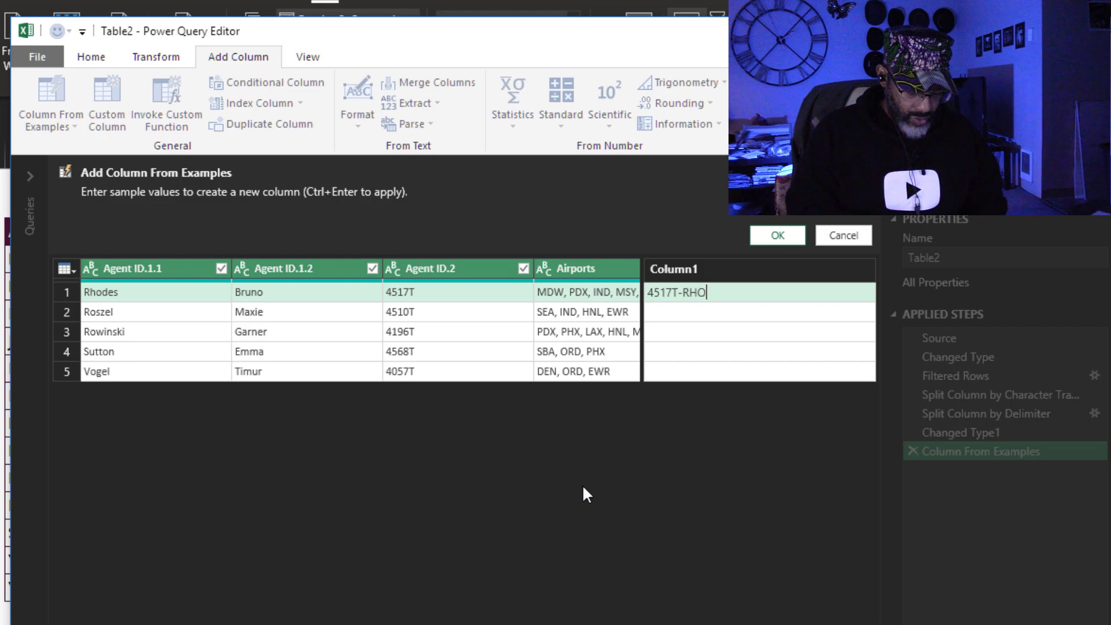
{"action": "type", "text": "DES"}
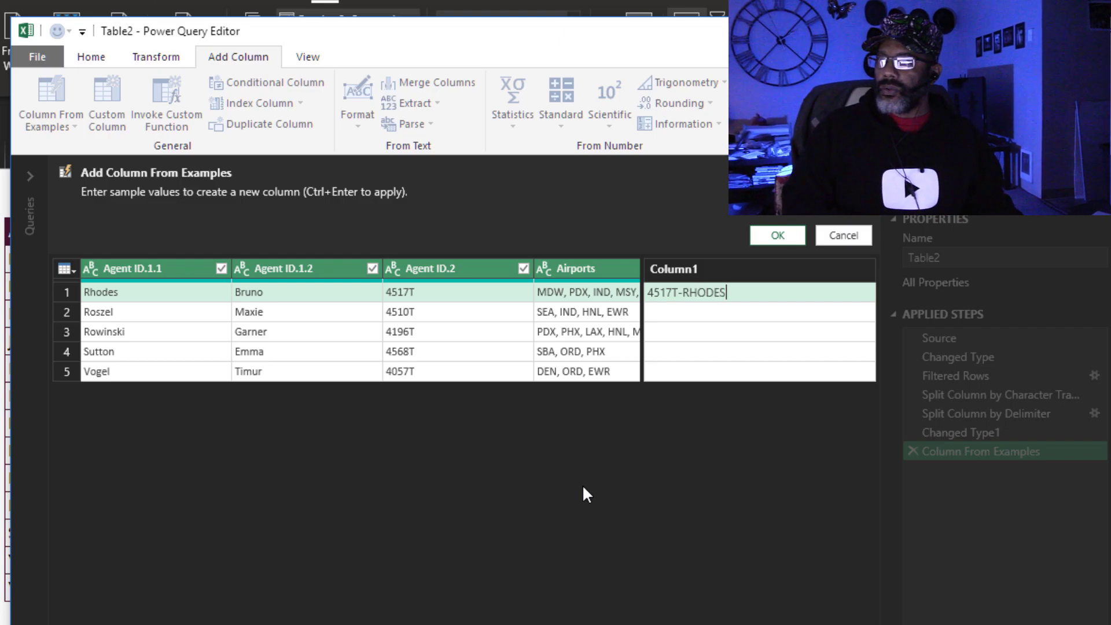
{"action": "key", "text": "Return"}
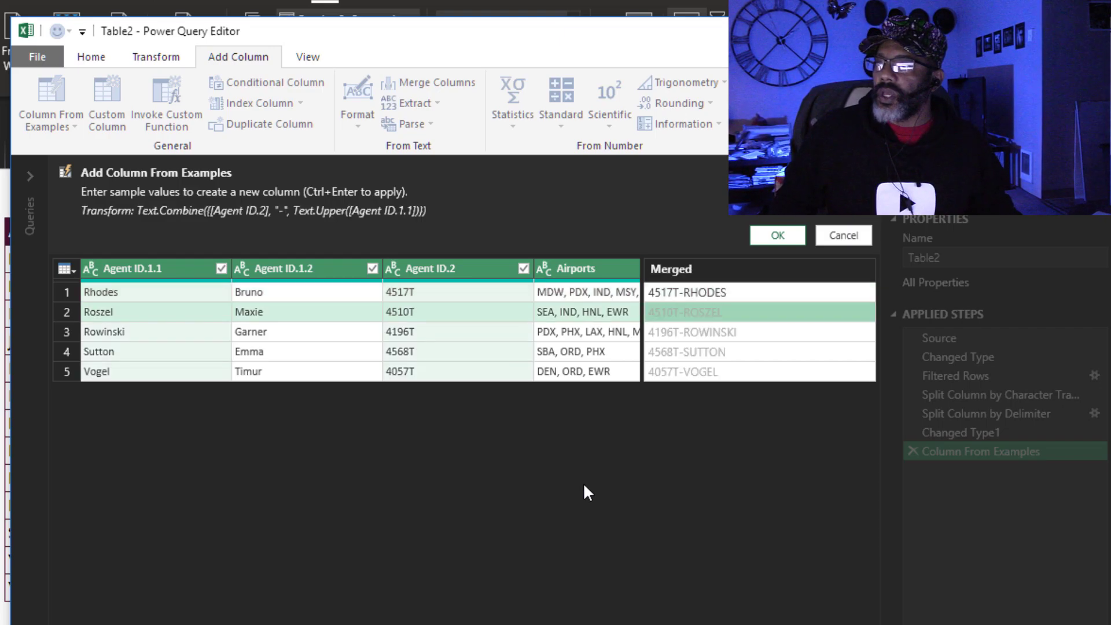
{"action": "left_click", "coordinate": [777, 235]}
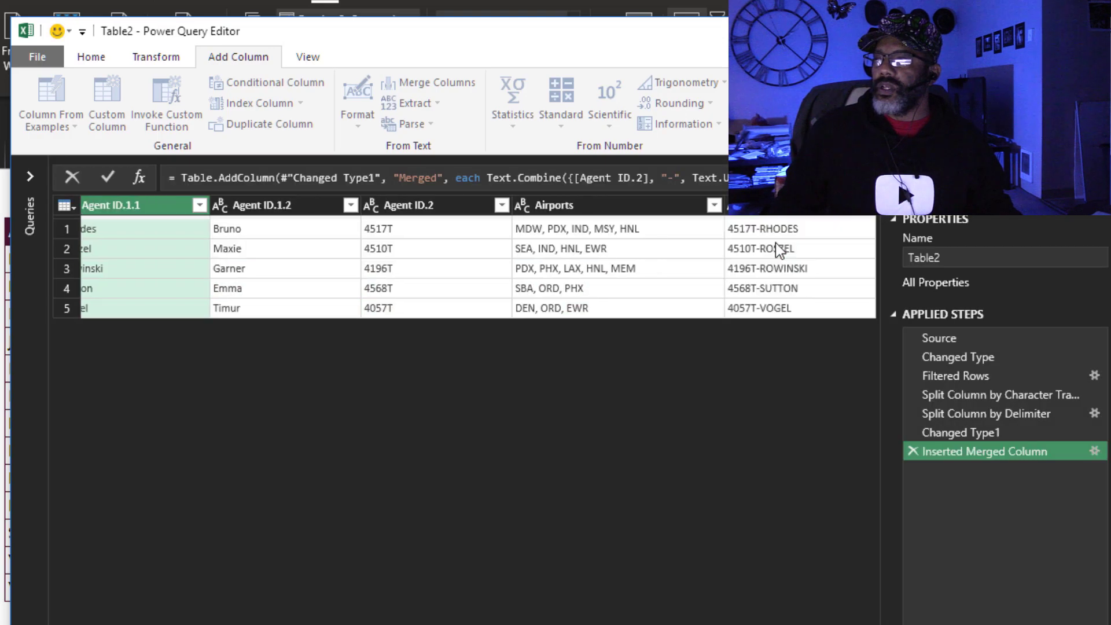
Step: Split the Airports column at each comma into rows, turning 5 agents into 20 rows
{"action": "left_click", "coordinate": [584, 213]}
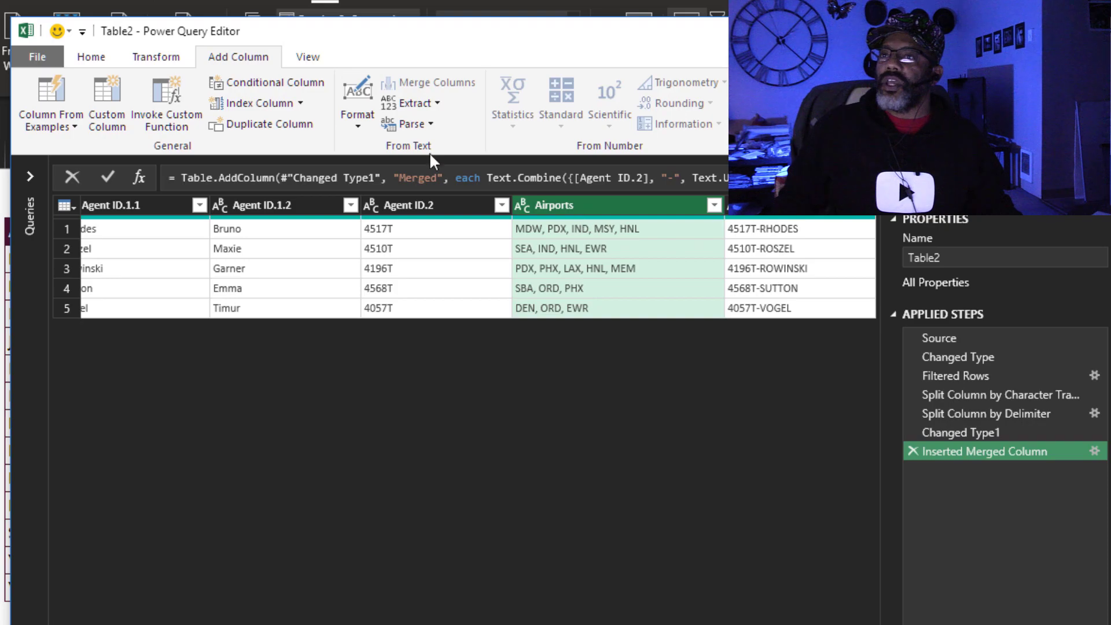
{"action": "left_click", "coordinate": [91, 56]}
{"action": "left_click", "coordinate": [499, 127]}
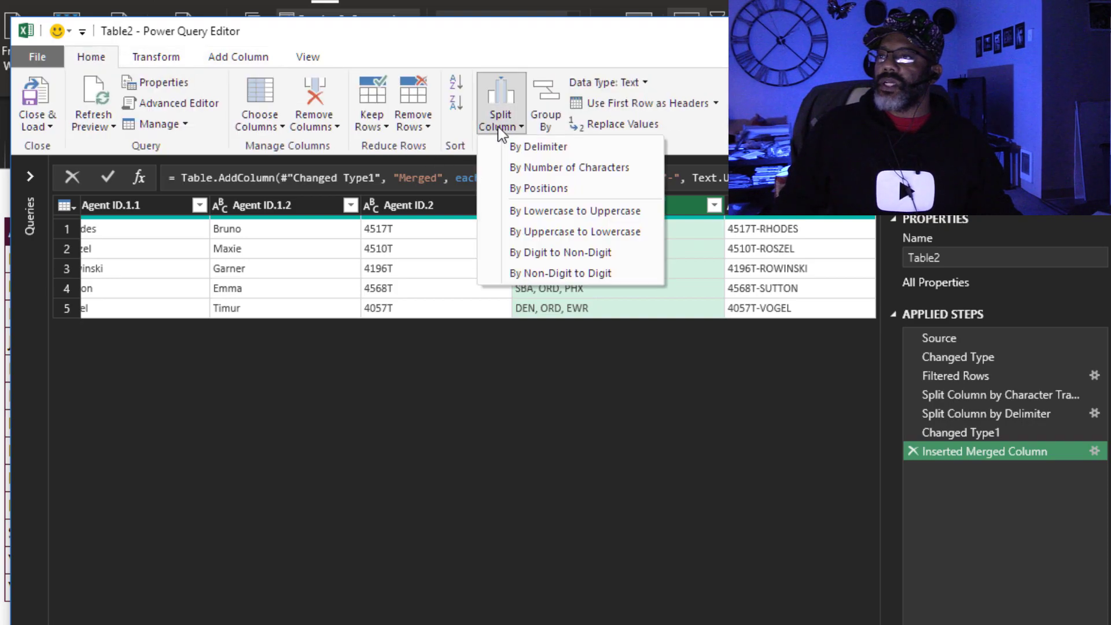
{"action": "left_click", "coordinate": [528, 149]}
{"action": "left_click", "coordinate": [571, 414]}
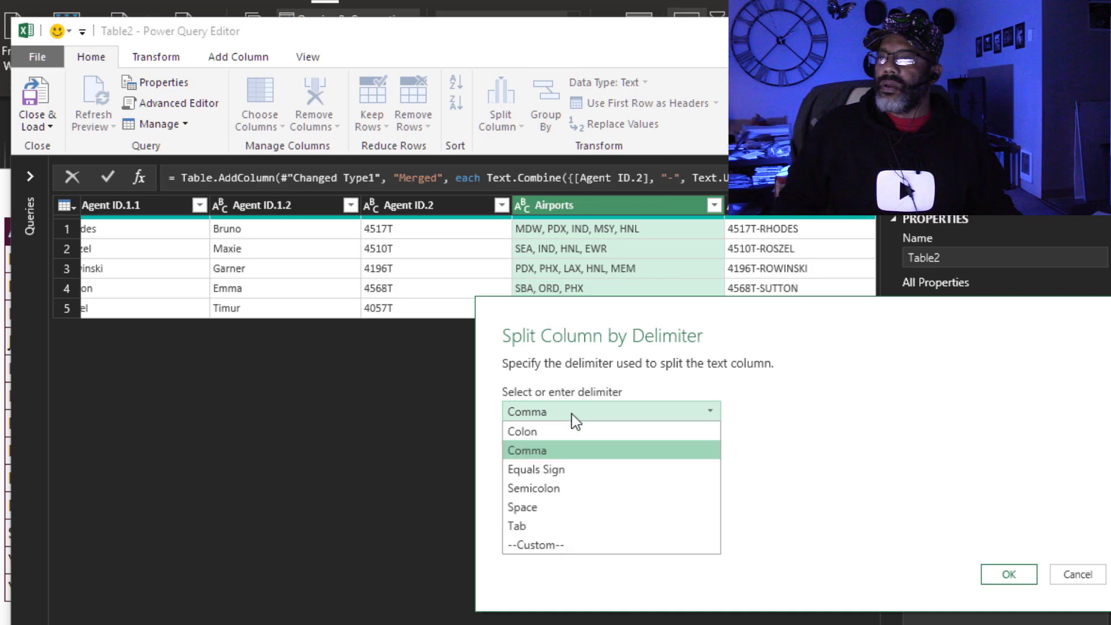
{"action": "left_click", "coordinate": [564, 553]}
{"action": "left_click", "coordinate": [555, 432]}
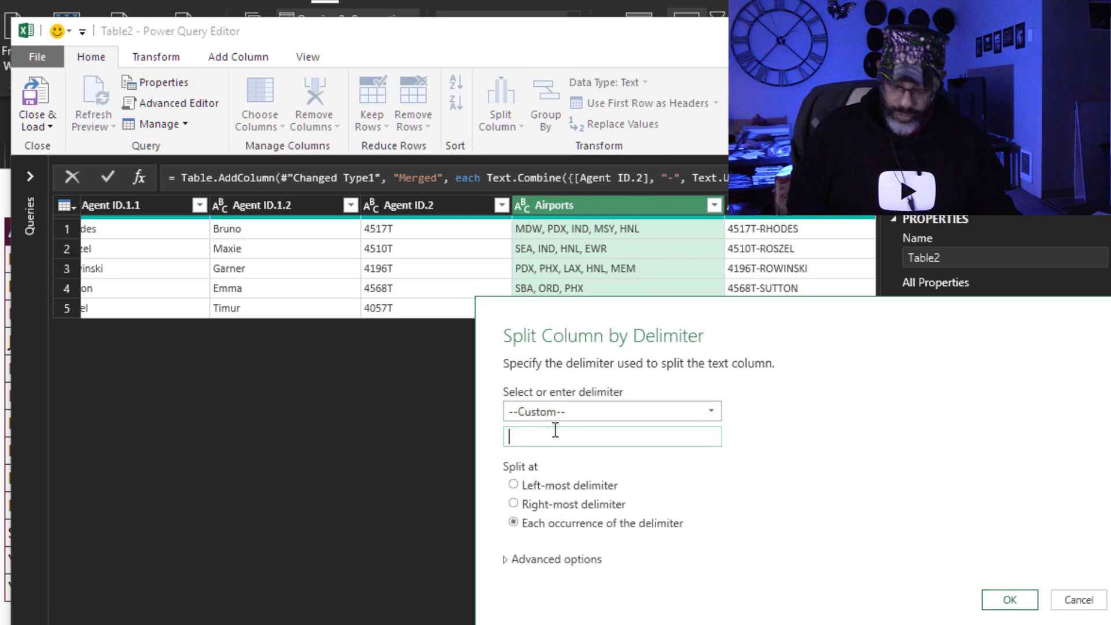
{"action": "type", "text": ","}
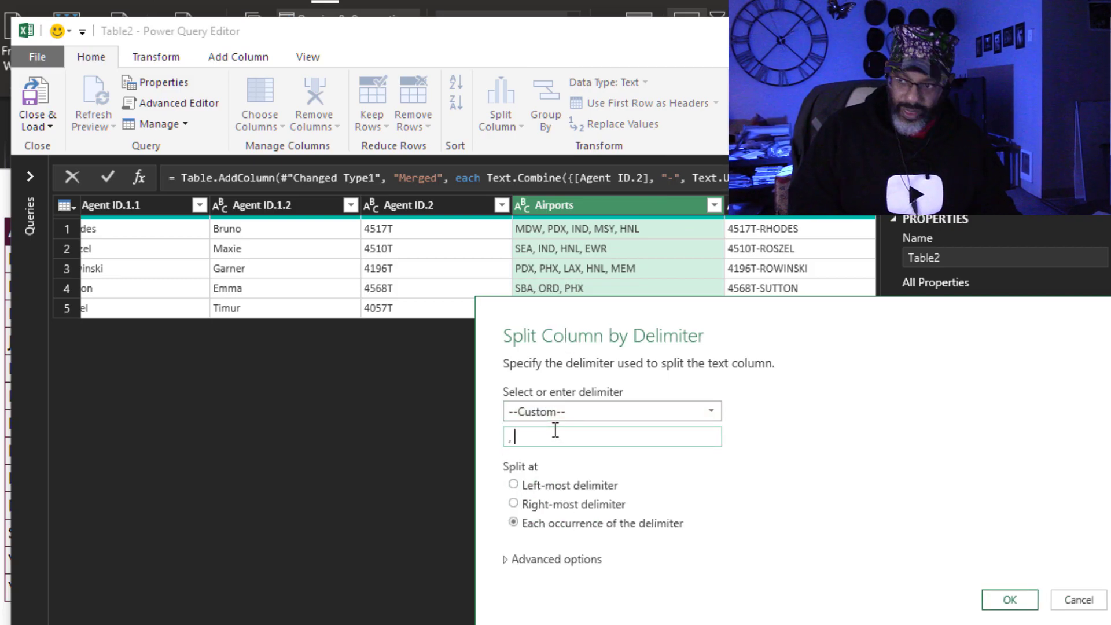
{"action": "left_click", "coordinate": [547, 559]}
{"action": "left_click", "coordinate": [529, 615]}
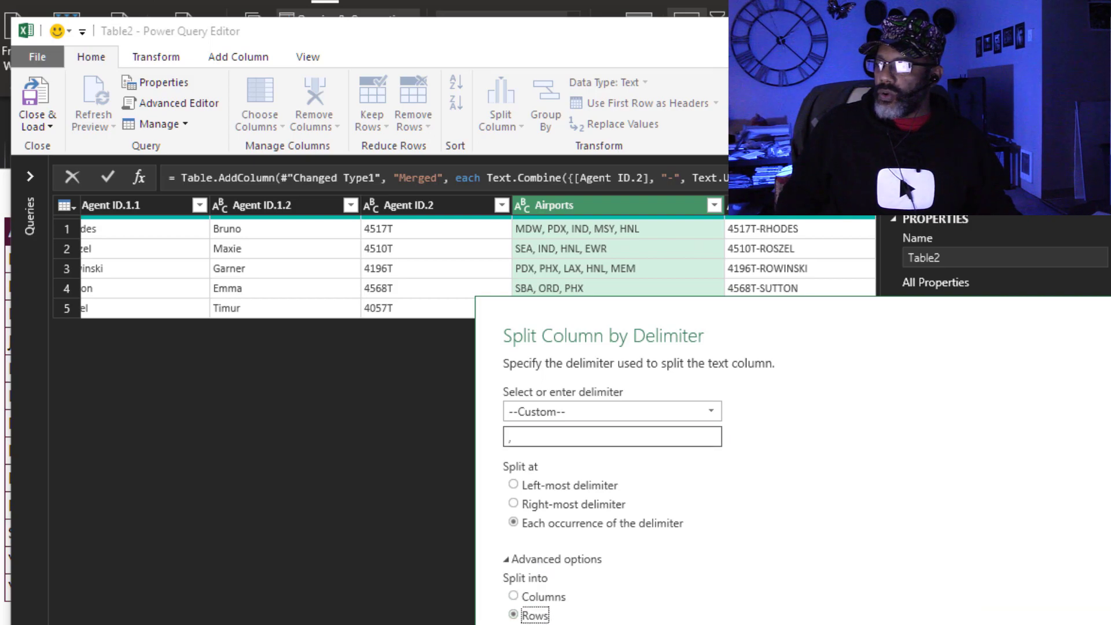
{"action": "key", "text": "Return"}
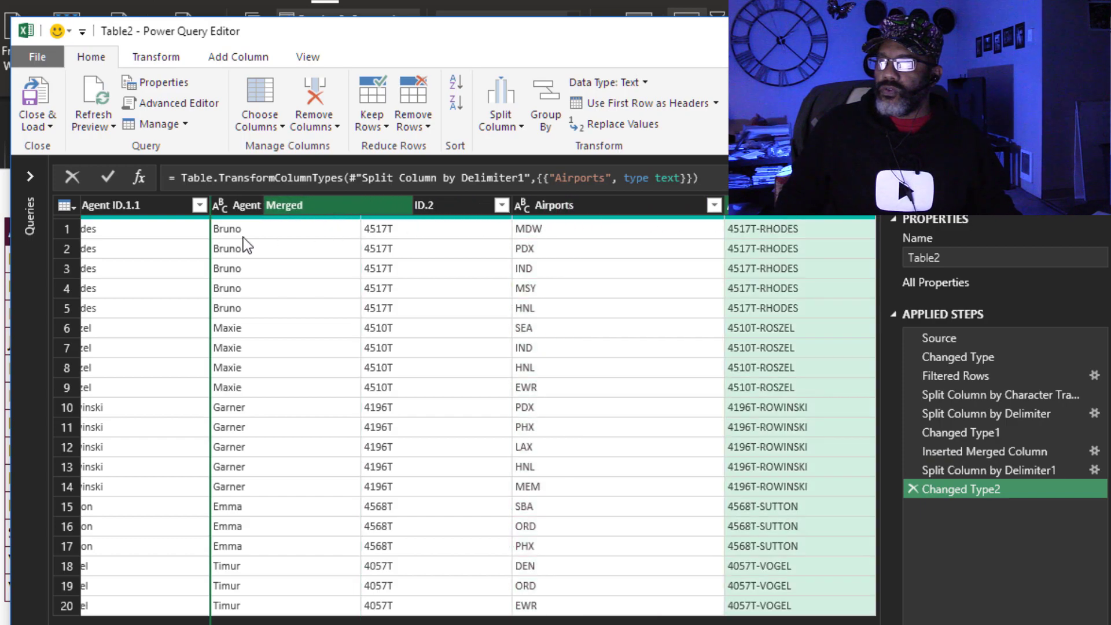
Step: Move Merged to the first position and rename the columns LNAME, FNAME and ID-LNAME
{"action": "left_click_drag", "start_coordinate": [133, 257], "coordinate": [133, 256]}
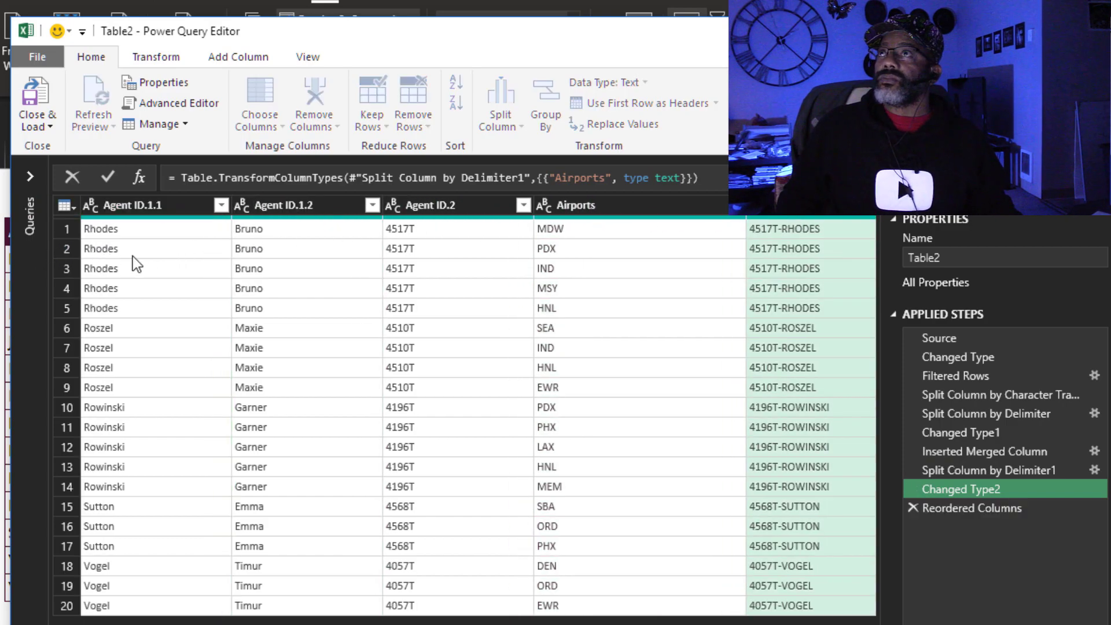
{"action": "double_click", "coordinate": [282, 210]}
{"action": "type", "text": "LNAME"}
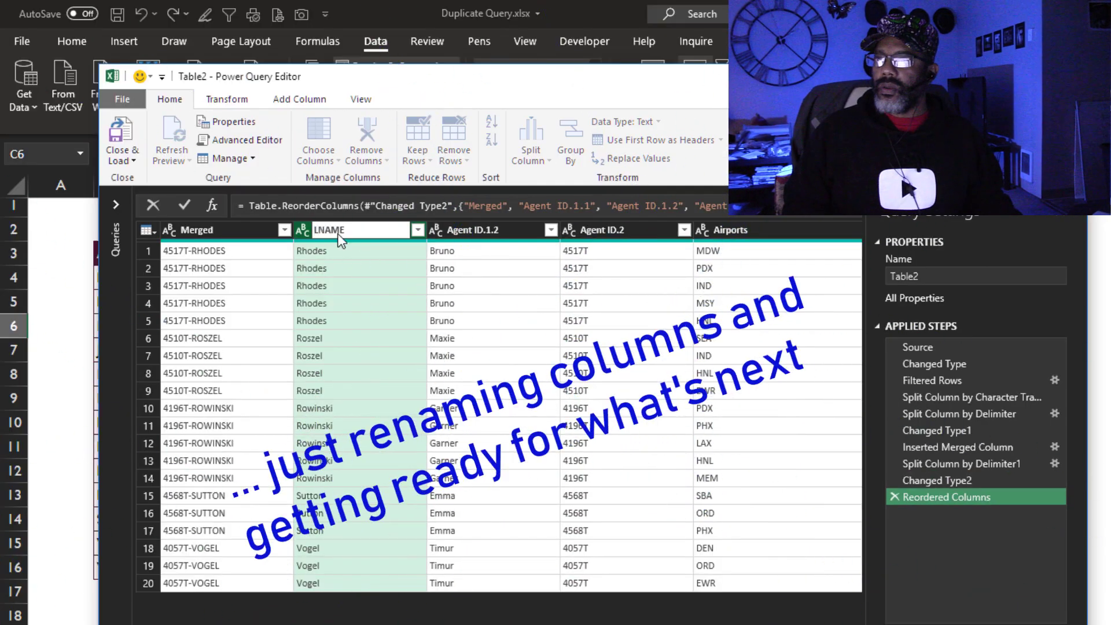
{"action": "key", "text": "Return"}
{"action": "double_click", "coordinate": [484, 232]}
{"action": "type", "text": "FNAME"}
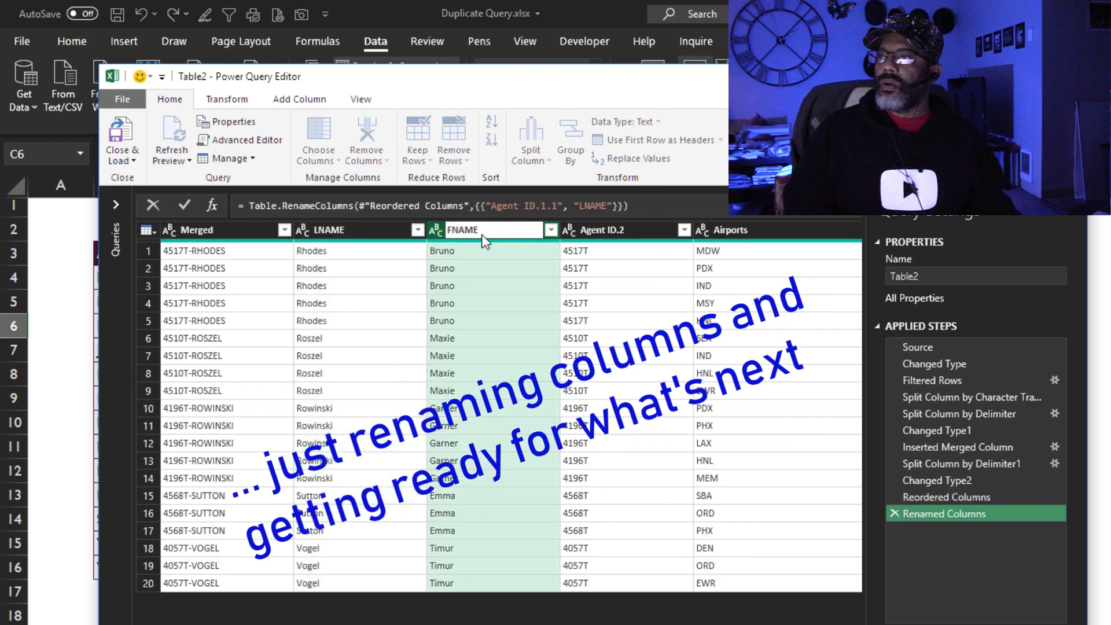
{"action": "key", "text": "Return"}
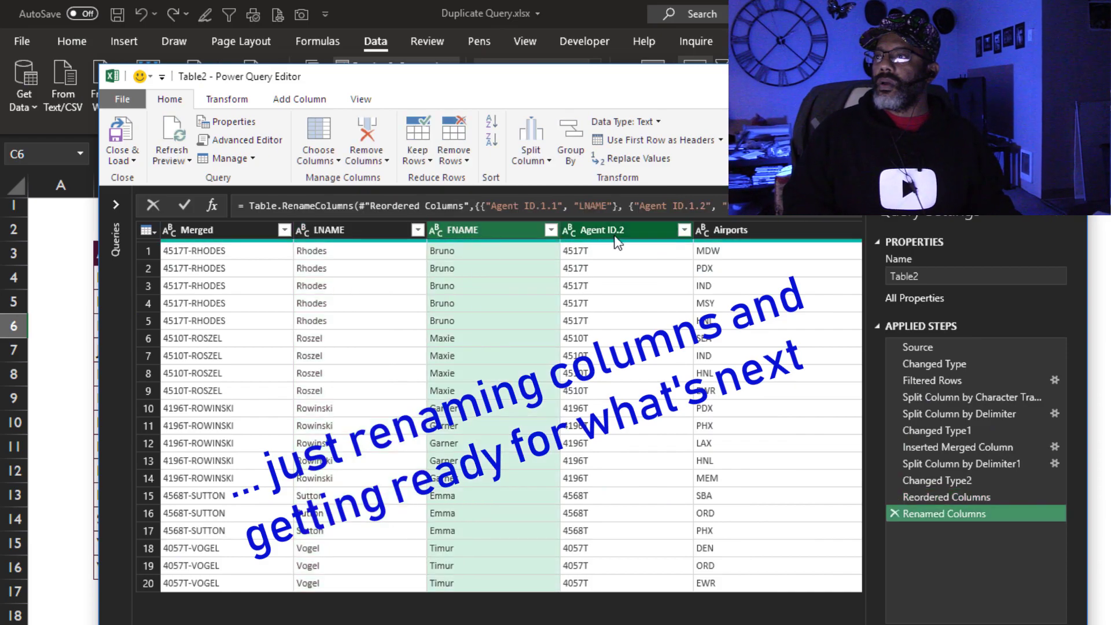
{"action": "double_click", "coordinate": [199, 232]}
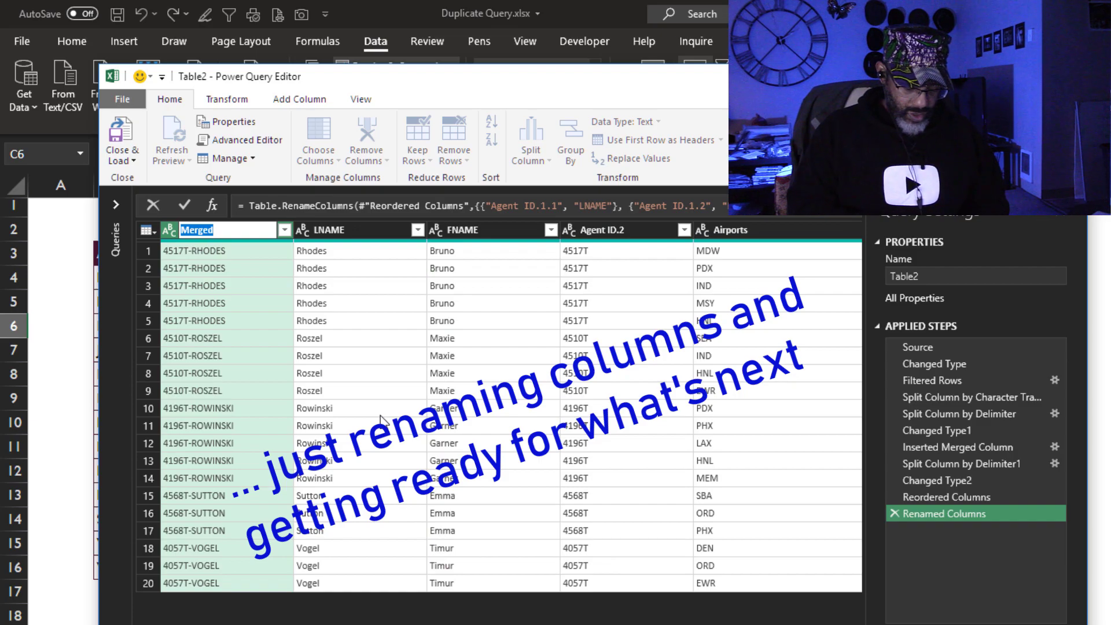
{"action": "type", "text": "ID-LNAME"}
{"action": "key", "text": "Return"}
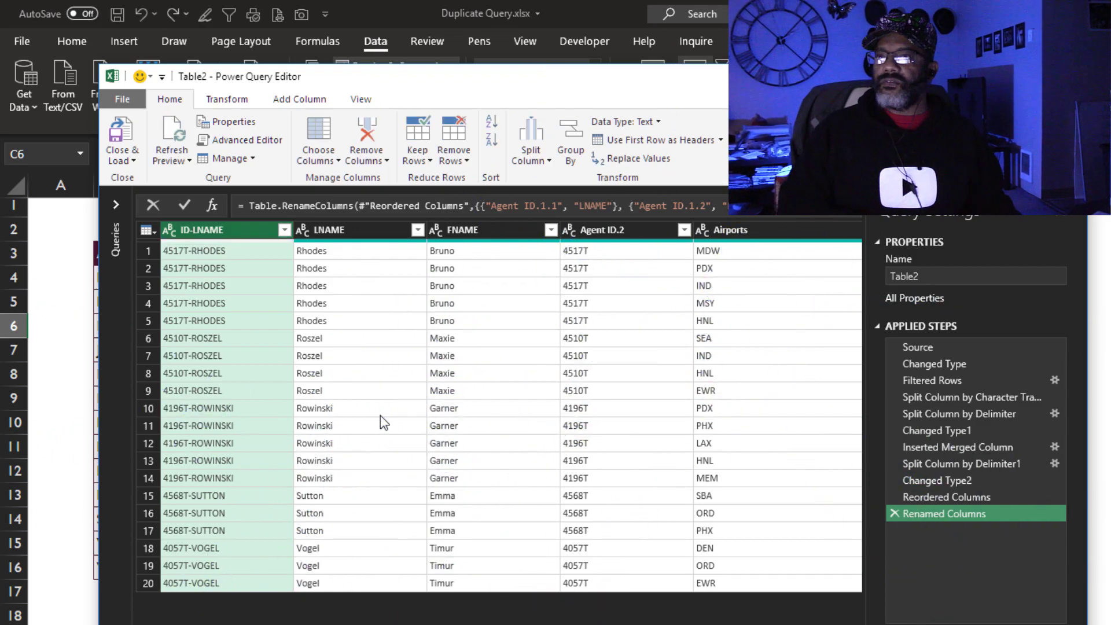
Step: Sort ascending by ID-LNAME, name the query Tomaas, and load it to the workbook
{"action": "left_click", "coordinate": [491, 126]}
{"action": "left_click", "coordinate": [922, 279]}
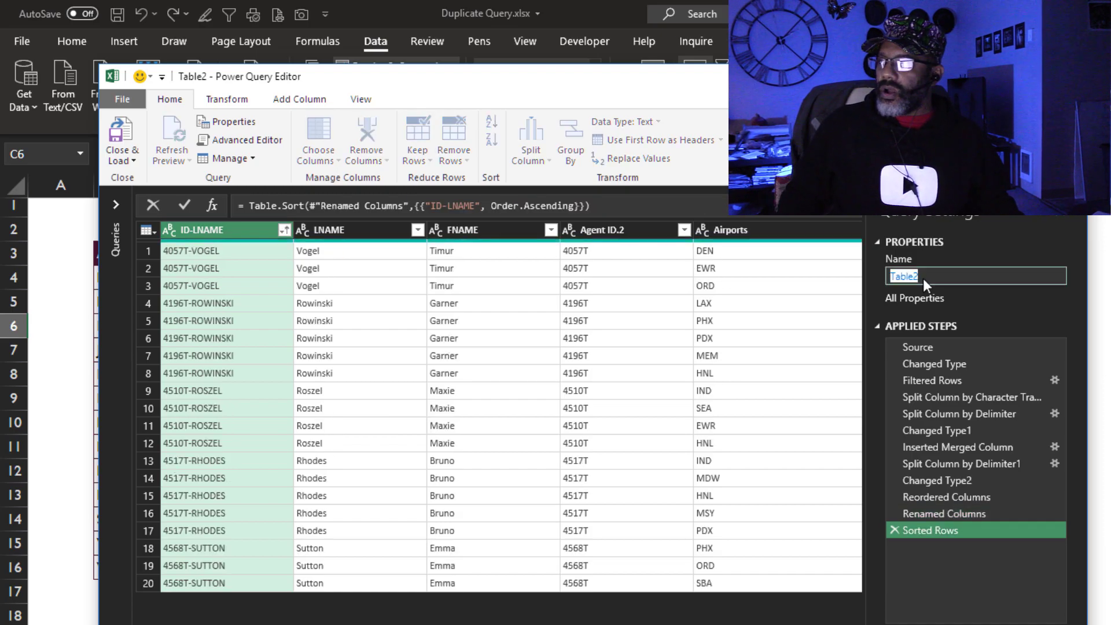
{"action": "type", "text": "Tom"}
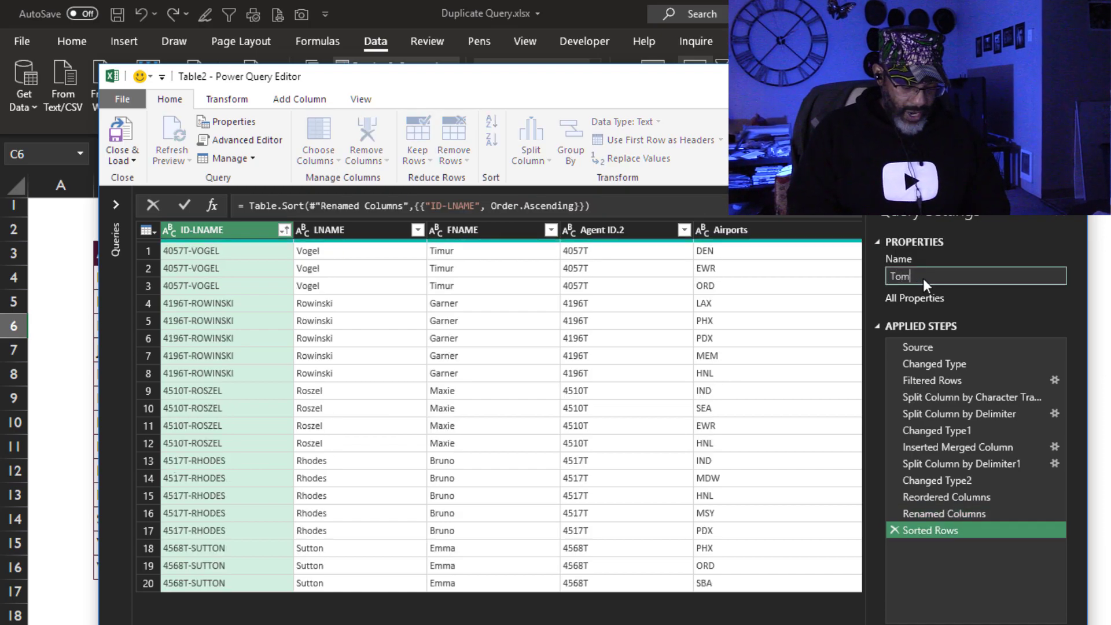
{"action": "type", "text": "aas"}
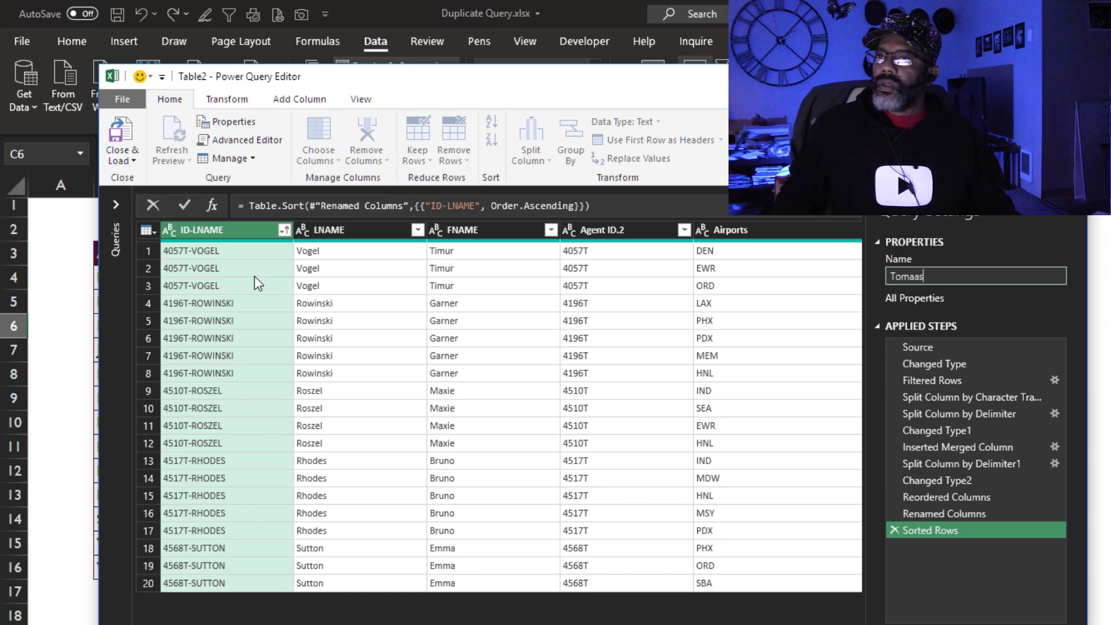
{"action": "left_click", "coordinate": [120, 141]}
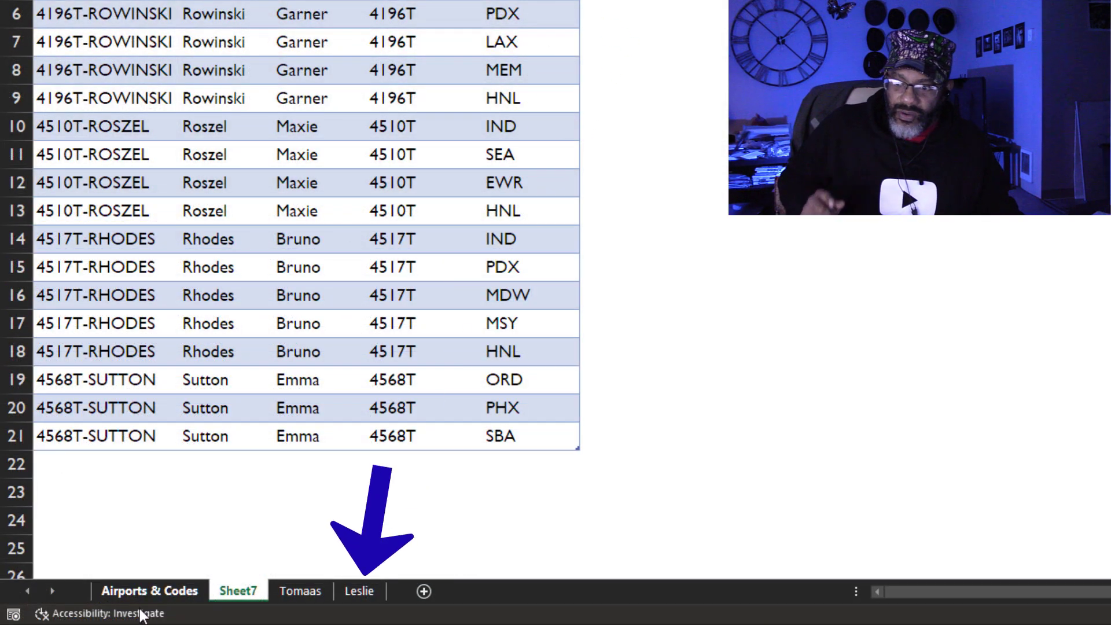
Step: On the Leslie sheet, format the agent data as a light-style table with headers named Leslie
{"action": "left_click", "coordinate": [342, 600]}
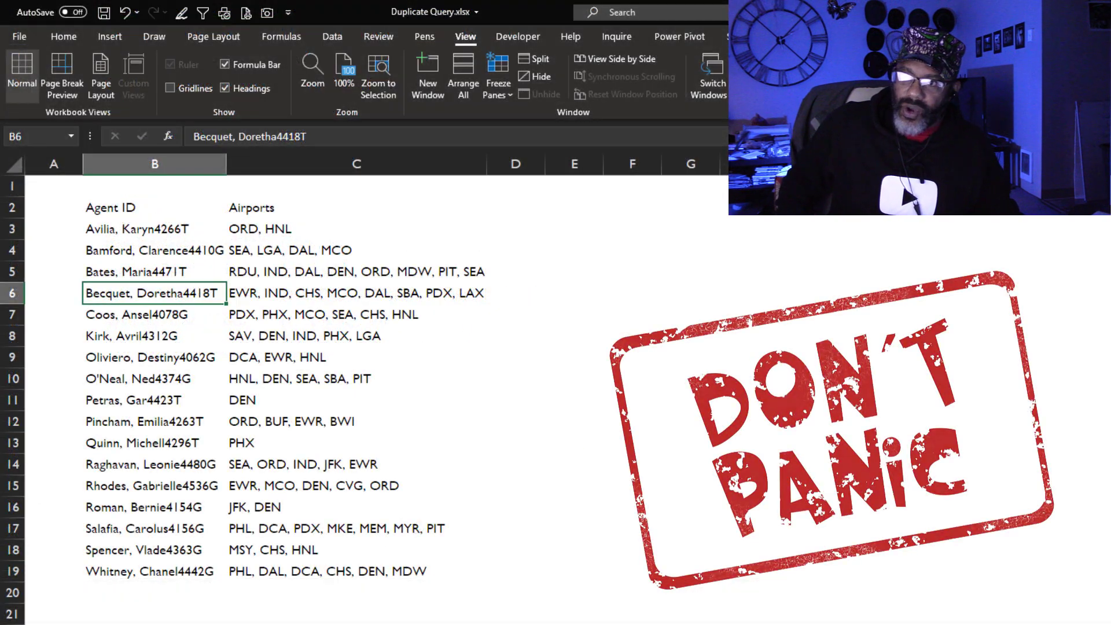
{"action": "left_click", "coordinate": [292, 313]}
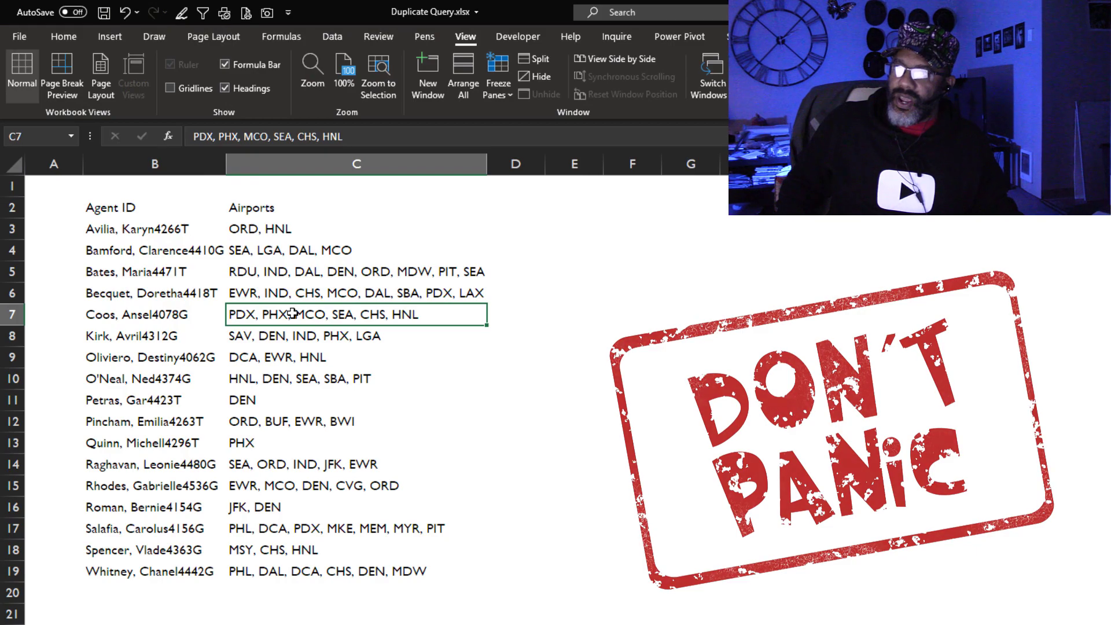
{"action": "left_click", "coordinate": [64, 36]}
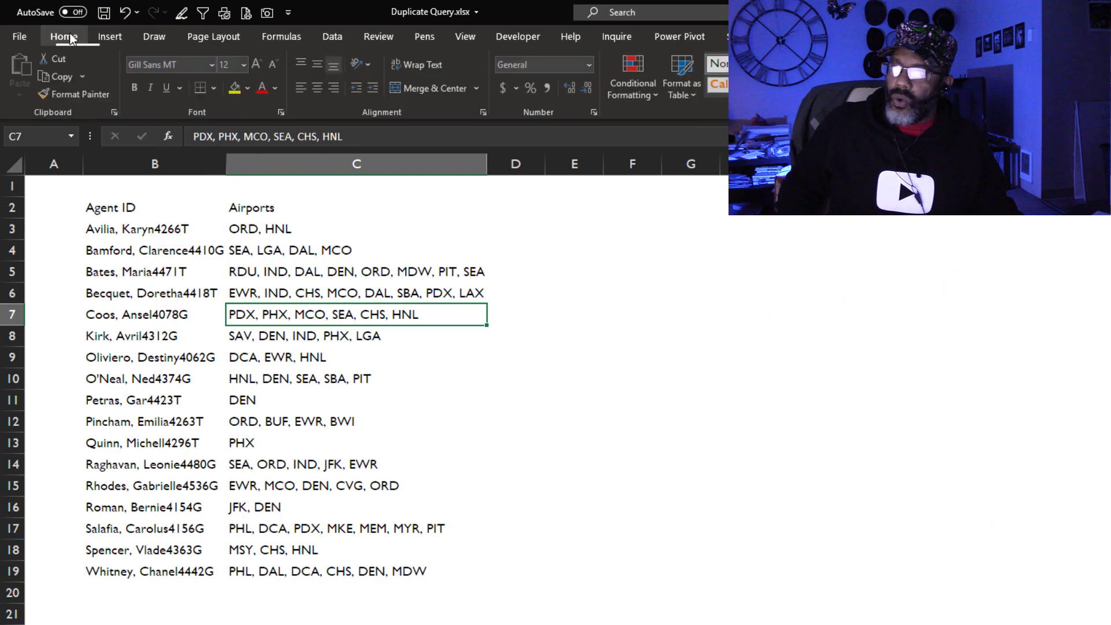
{"action": "left_click", "coordinate": [688, 86]}
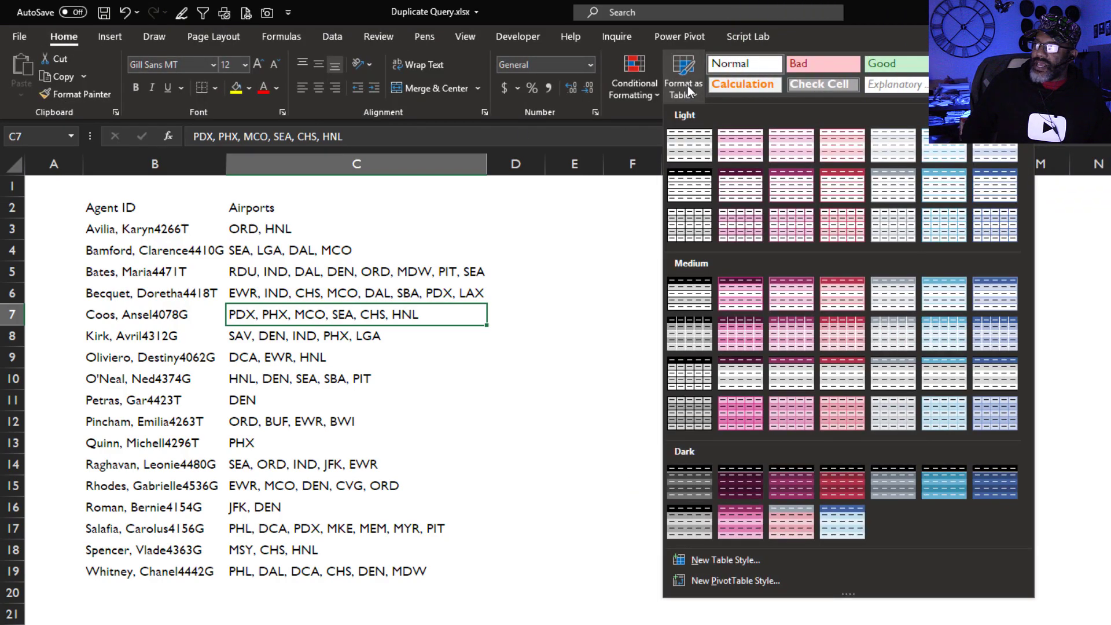
{"action": "left_click", "coordinate": [689, 185]}
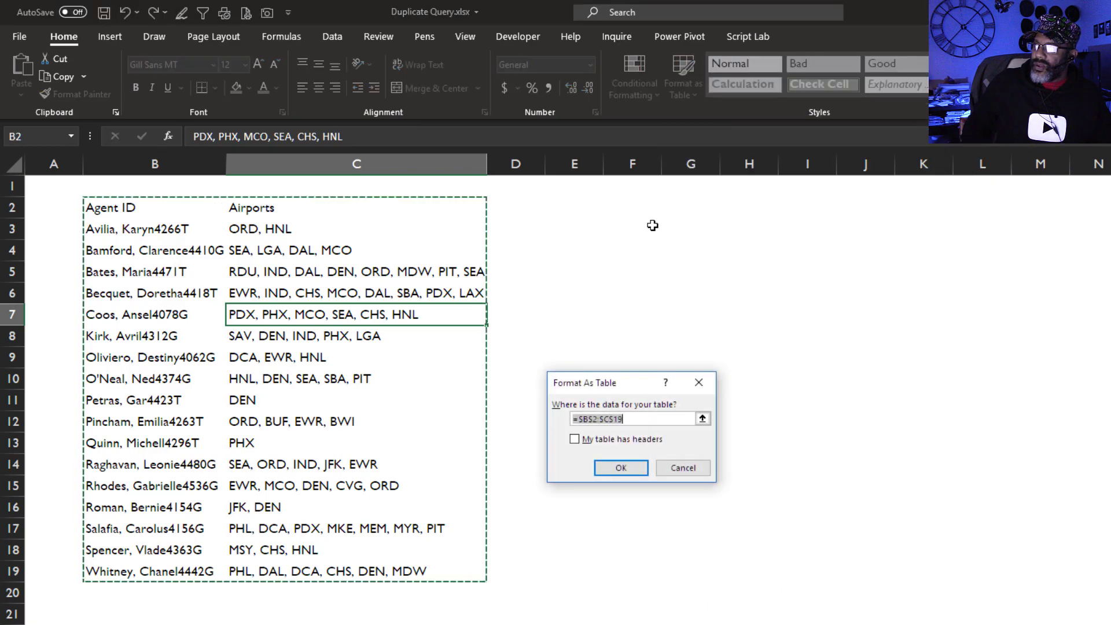
{"action": "left_click", "coordinate": [573, 441]}
{"action": "left_click", "coordinate": [621, 468]}
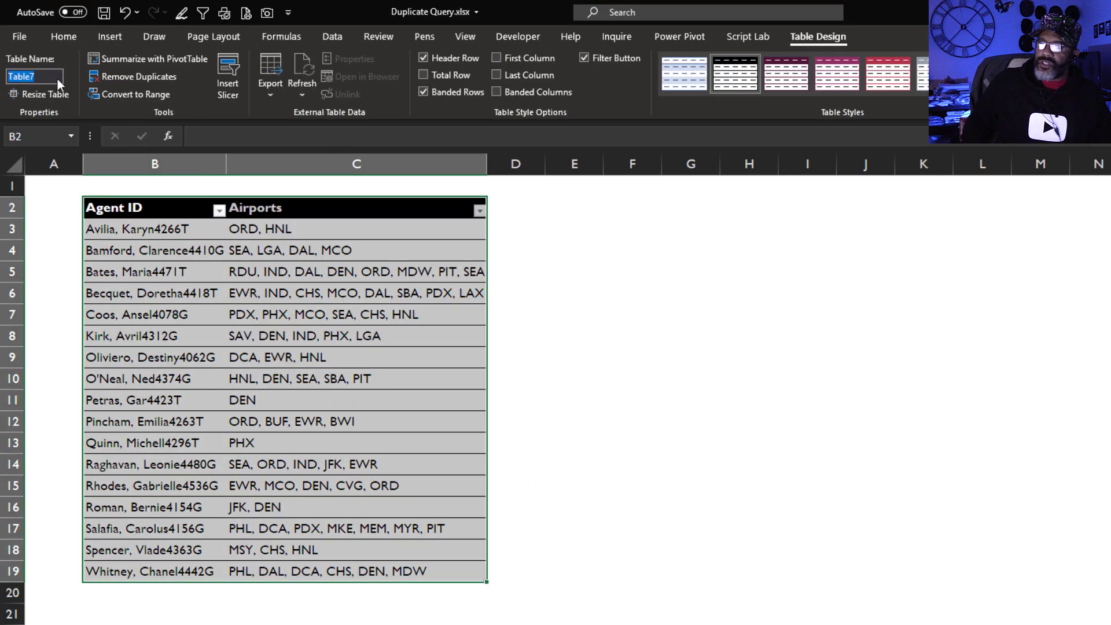
{"action": "type", "text": "Leslie"}
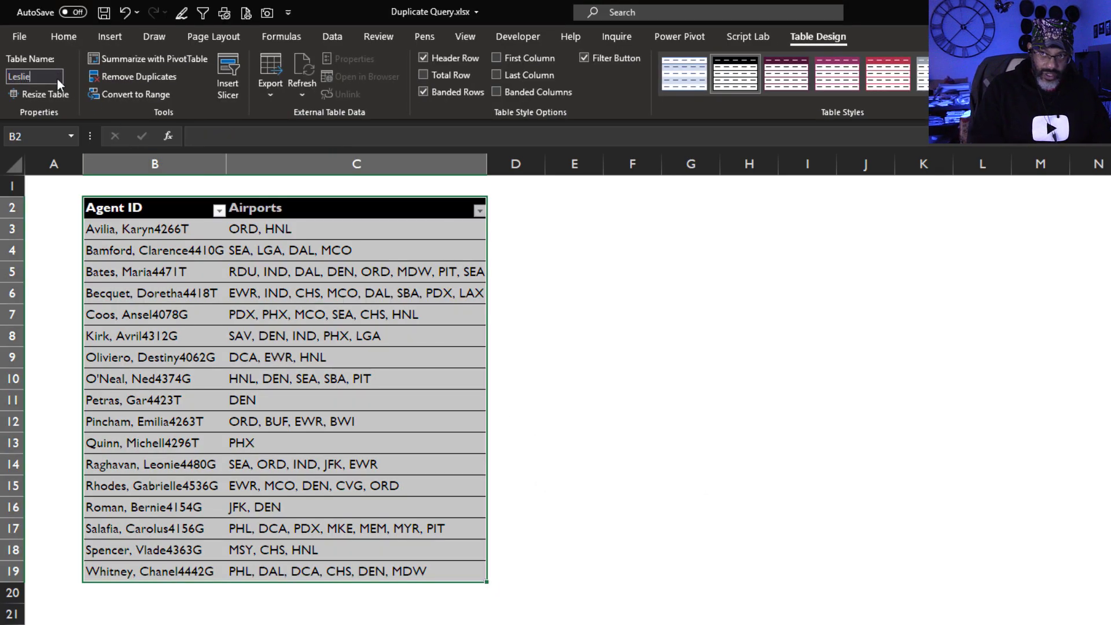
{"action": "key", "text": "Return"}
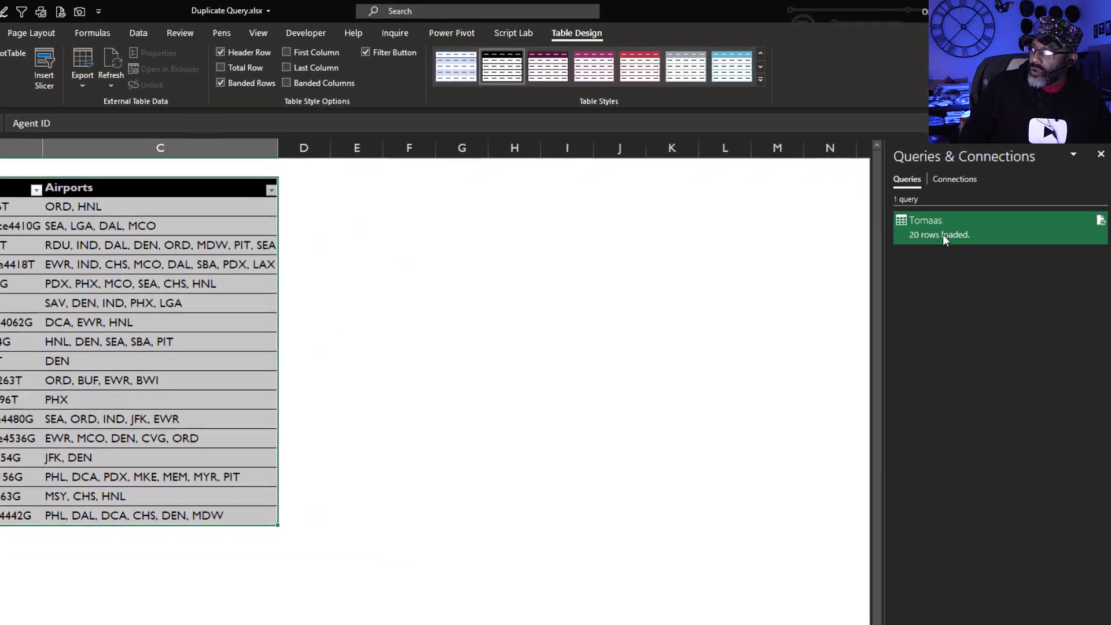
Step: Open the Tomaas query in the editor and duplicate it from the Queries pane
{"action": "mouse_move", "coordinate": [936, 234]}
{"action": "left_click", "coordinate": [543, 415]}
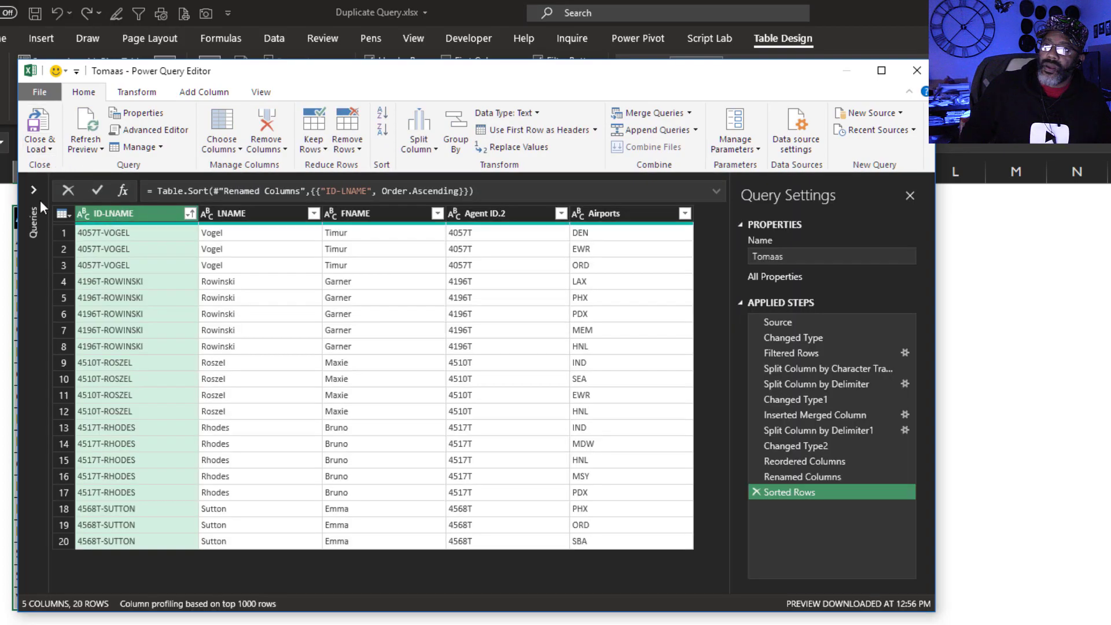
{"action": "left_click", "coordinate": [33, 190]}
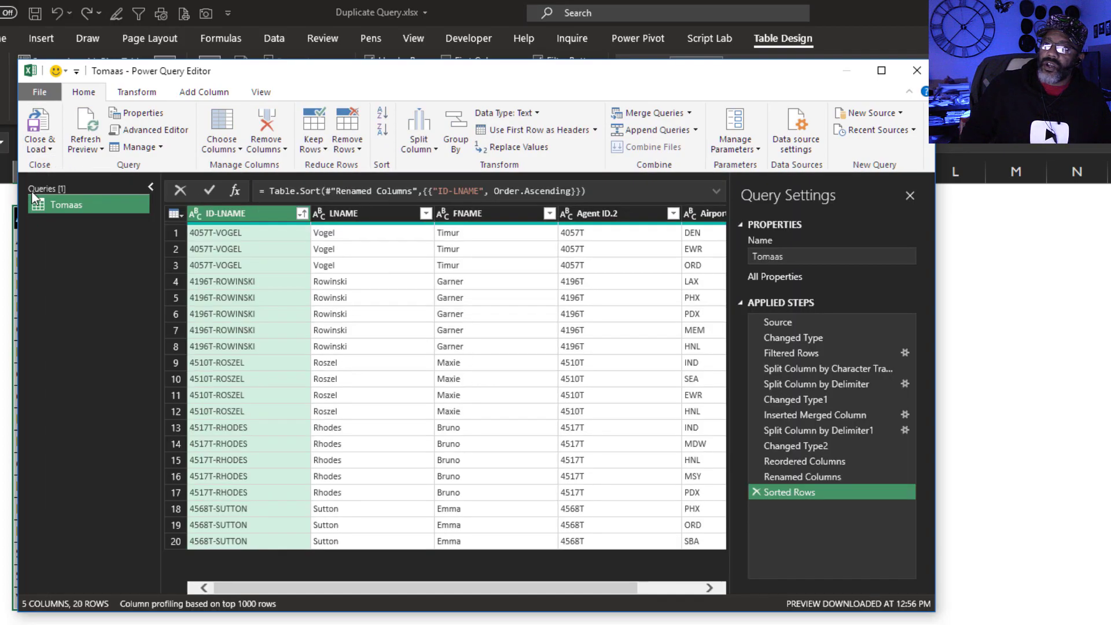
{"action": "right_click", "coordinate": [58, 206]}
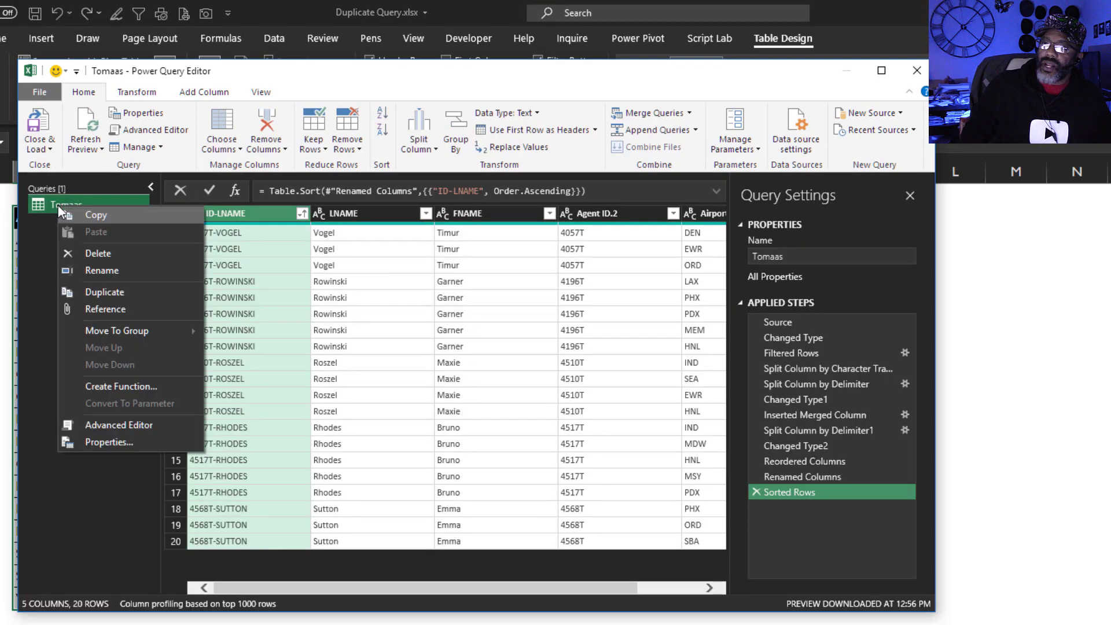
{"action": "left_click", "coordinate": [96, 292]}
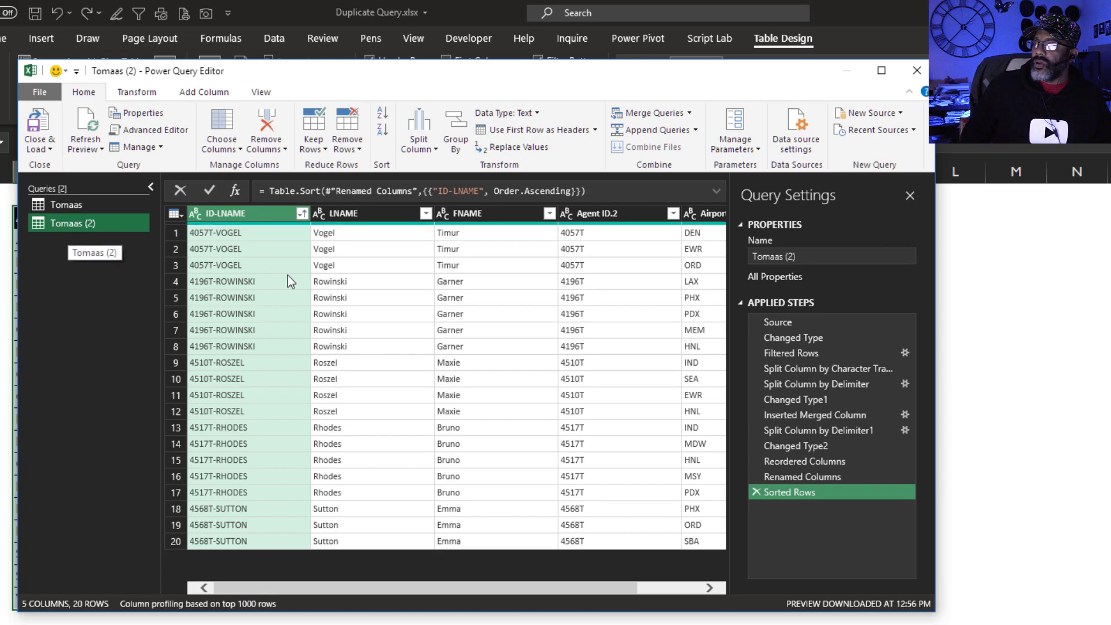
Step: In the Advanced Editor, change the Source table from Table2 to Leslie
{"action": "left_click", "coordinate": [781, 324]}
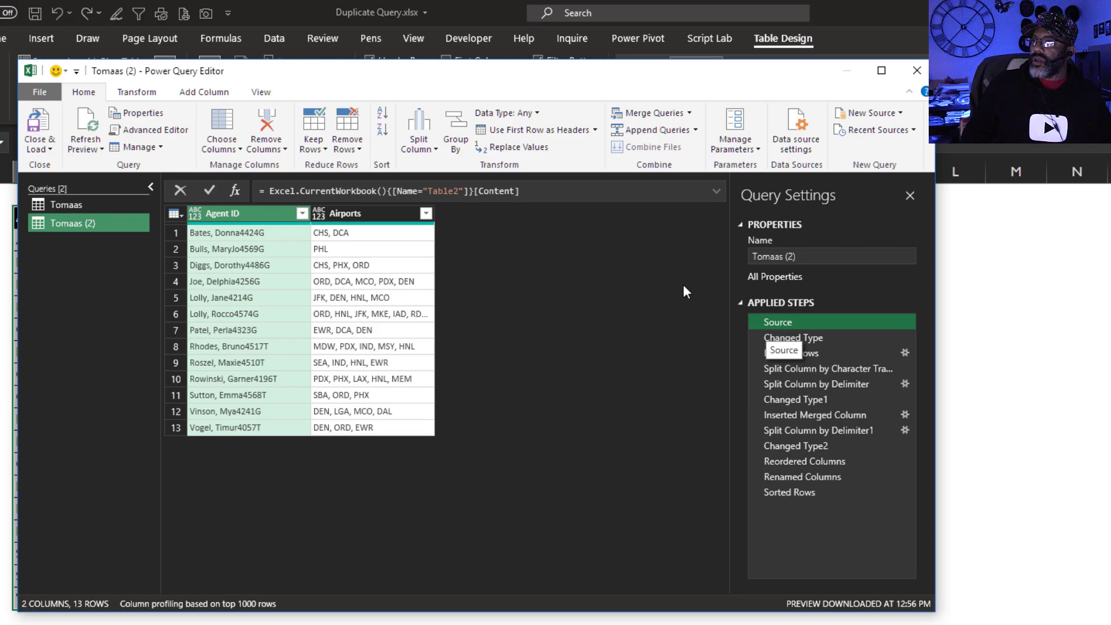
{"action": "left_click", "coordinate": [259, 92]}
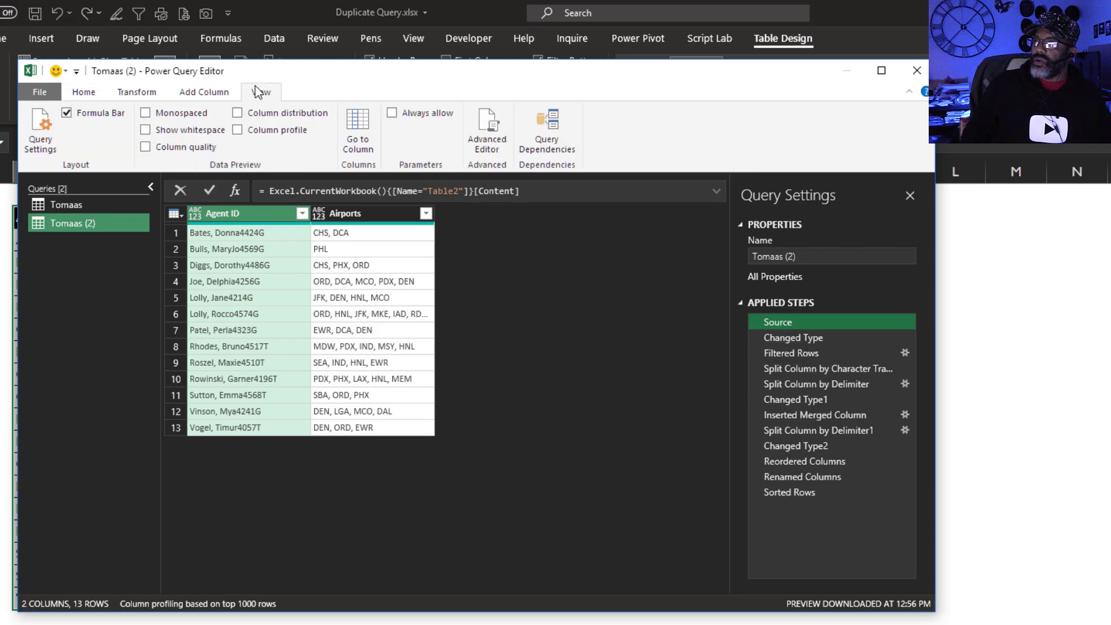
{"action": "left_click", "coordinate": [487, 133]}
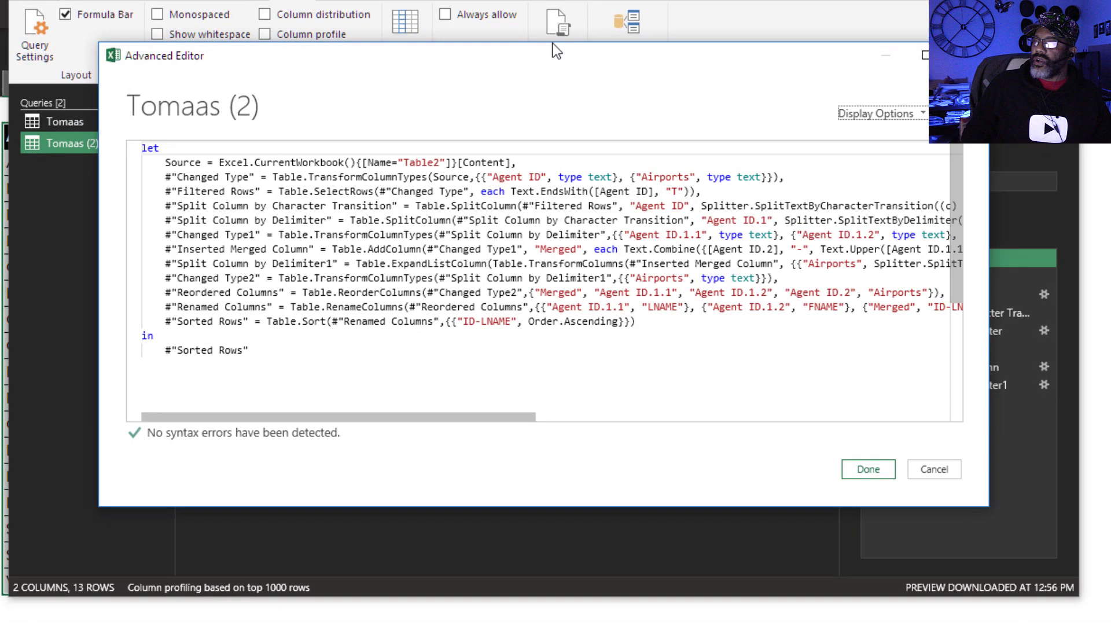
{"action": "left_click_drag", "start_coordinate": [404, 163], "coordinate": [414, 163]}
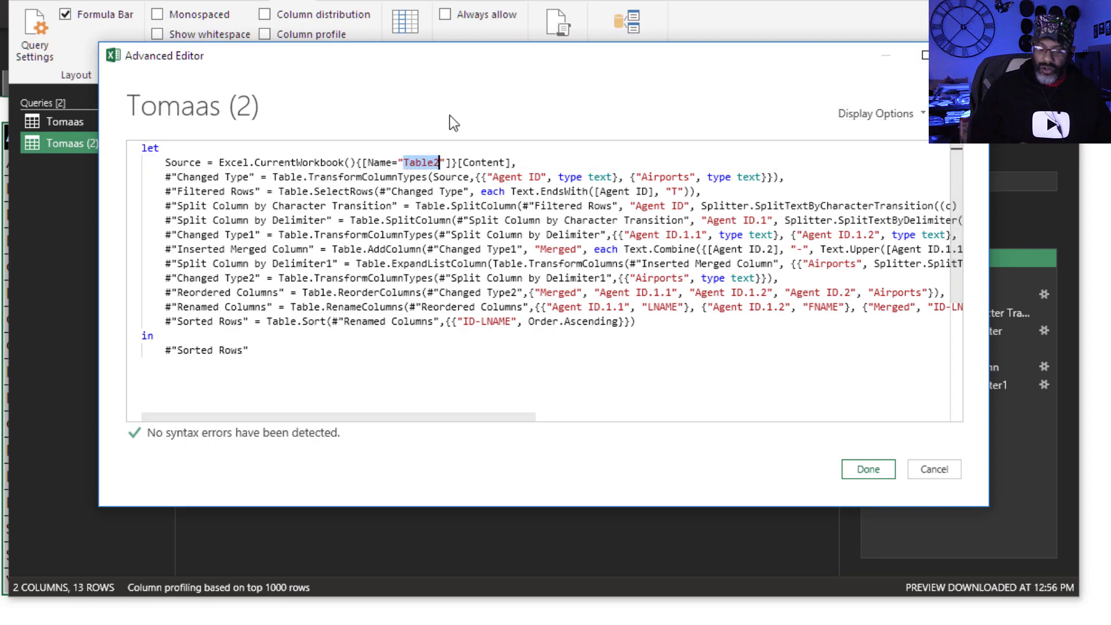
{"action": "key", "text": "BackSpace"}
{"action": "type", "text": "Les"}
{"action": "key", "text": "BackSpace"}
{"action": "key", "text": "BackSpace"}
{"action": "key", "text": "BackSpace"}
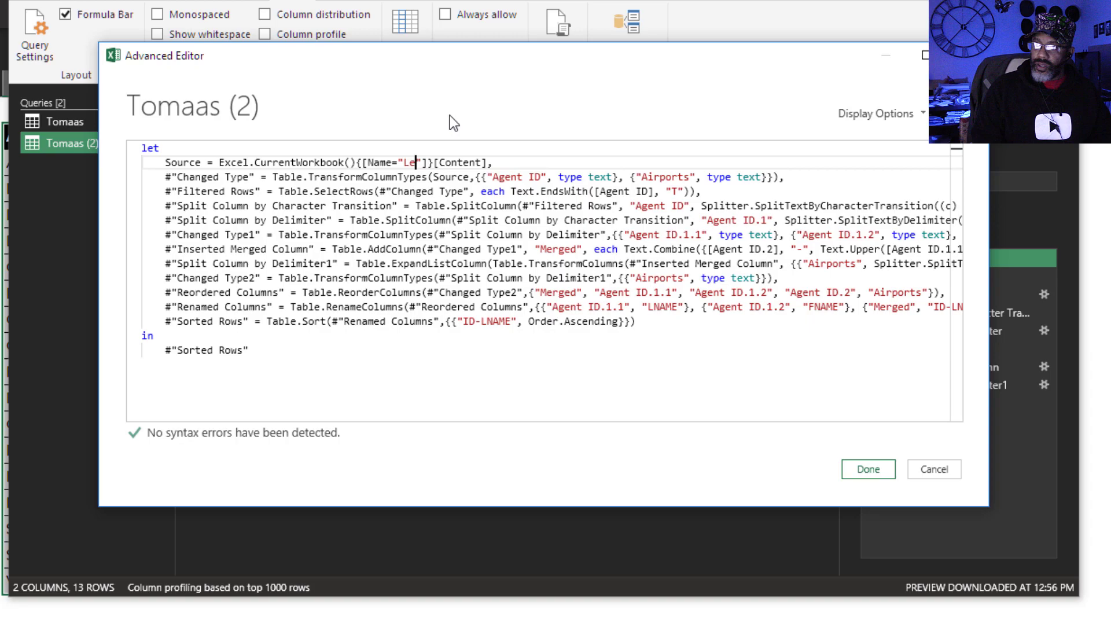
{"action": "type", "text": "Leslie"}
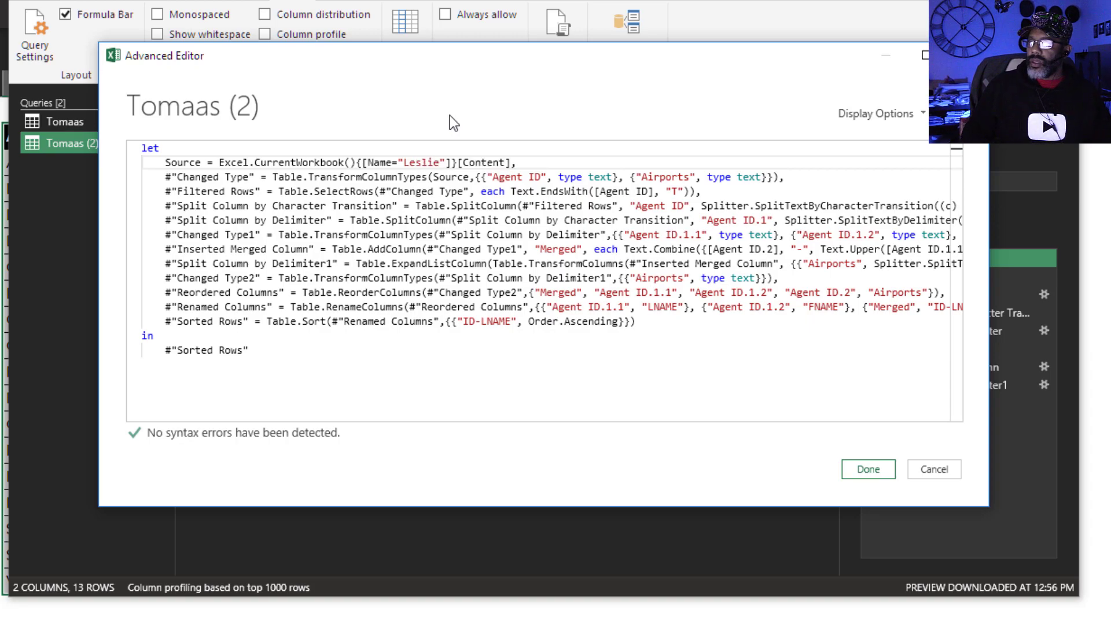
{"action": "left_click", "coordinate": [854, 470]}
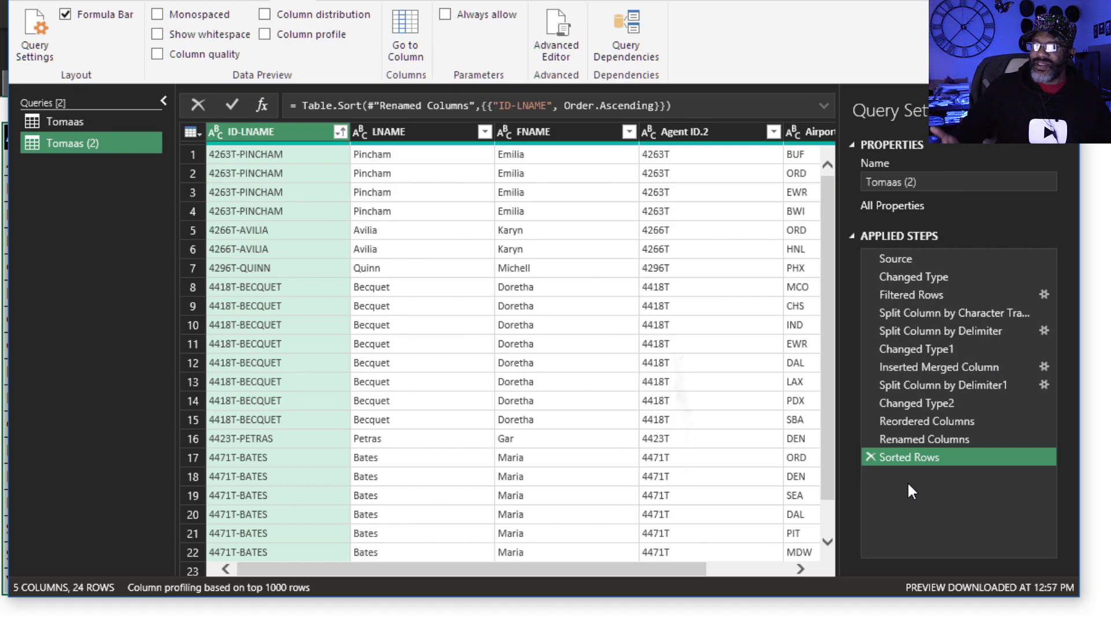
Step: Rename the Tomaas (2) query to Leslie and review its Source step data
{"action": "left_click", "coordinate": [938, 183]}
{"action": "key", "text": "ctrl+a"}
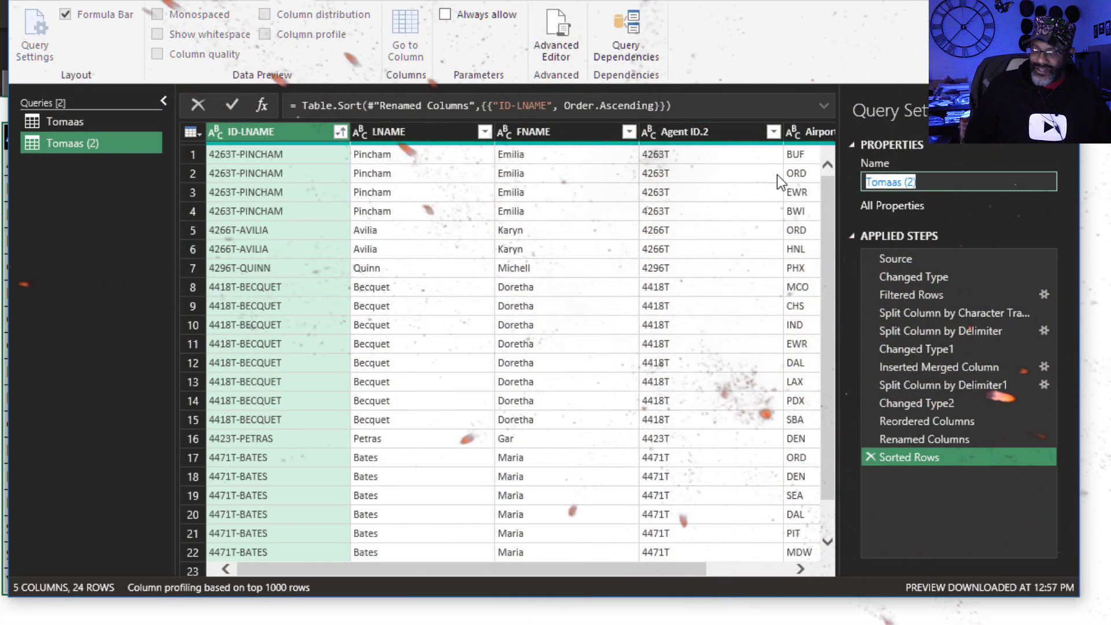
{"action": "type", "text": "Leslie"}
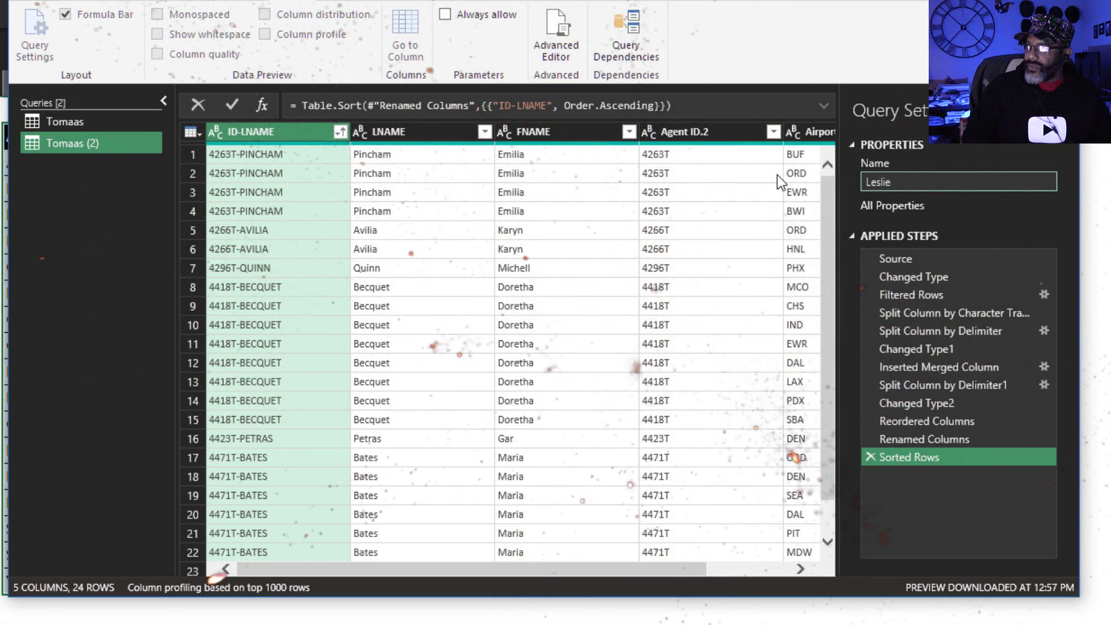
{"action": "left_click", "coordinate": [986, 227]}
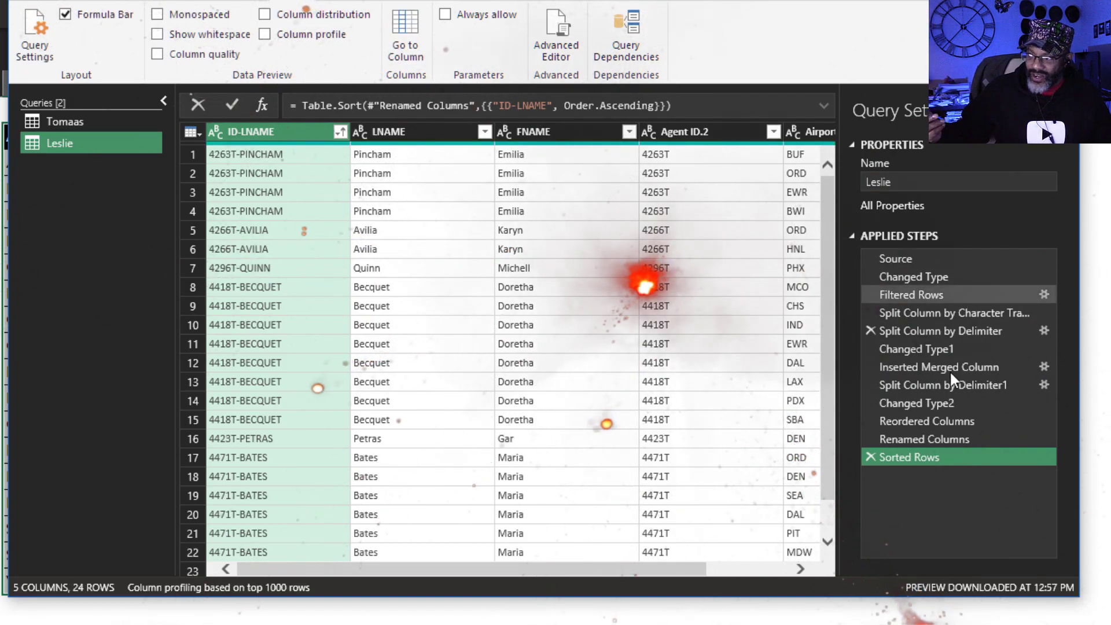
{"action": "left_click", "coordinate": [932, 260]}
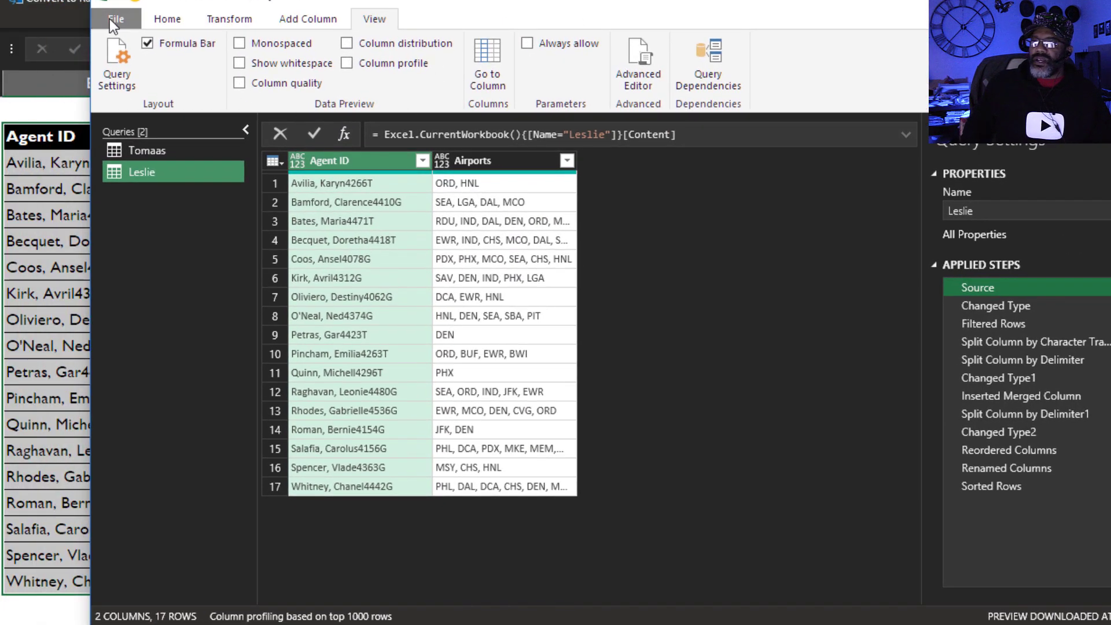
{"action": "left_click", "coordinate": [71, 28]}
Step: Load the Leslie query, then format Byrd's B2:C13 as a light table with headers named Byrd
{"action": "left_click", "coordinate": [164, 53]}
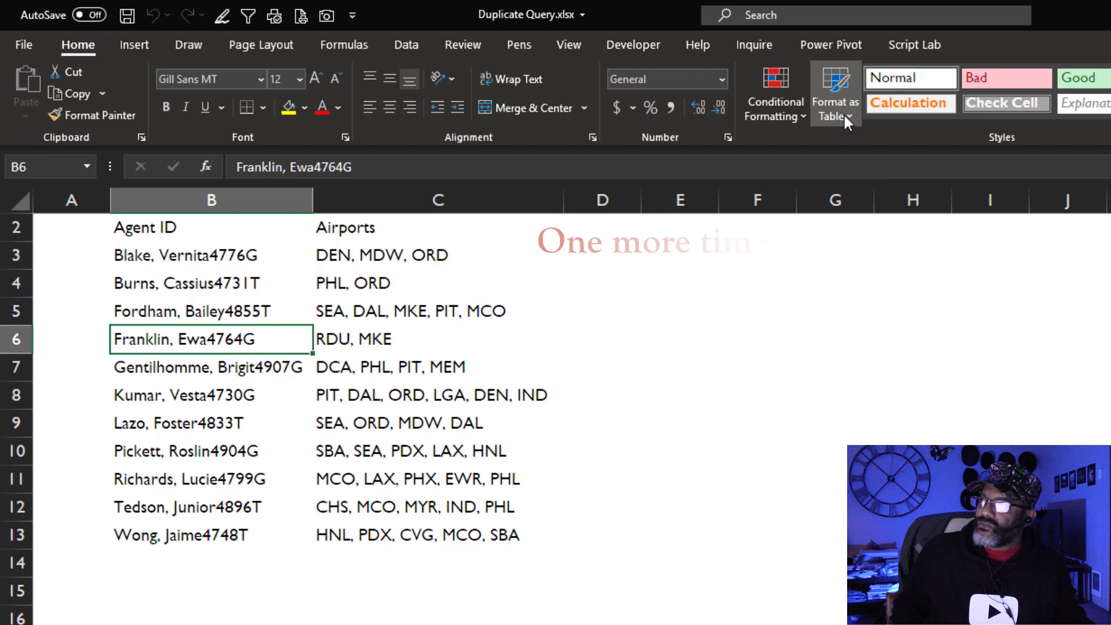
{"action": "left_click", "coordinate": [842, 113]}
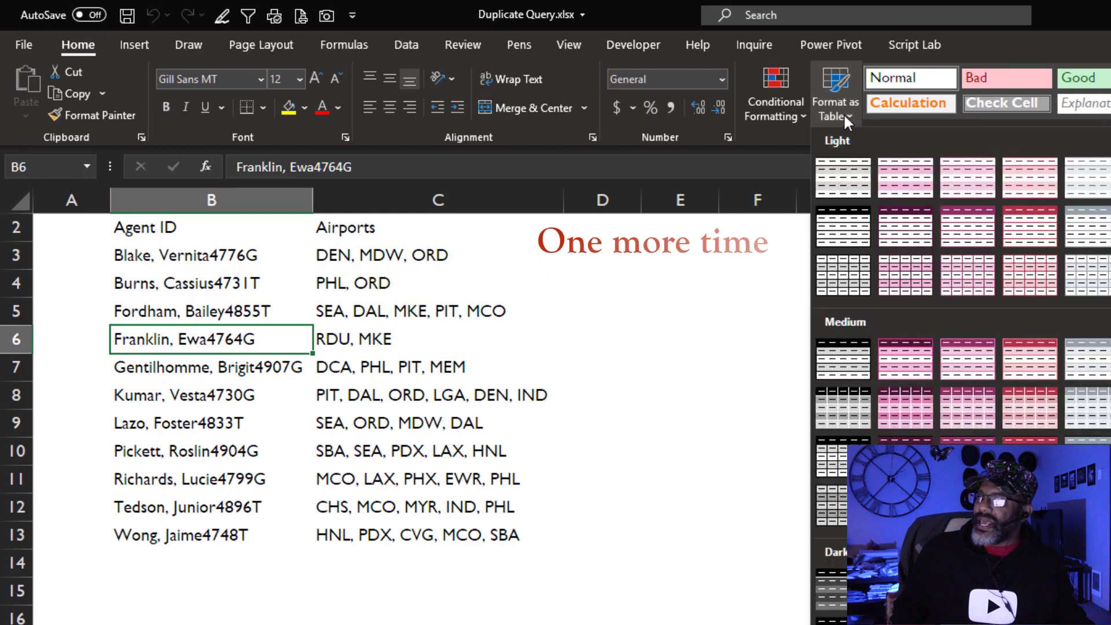
{"action": "left_click", "coordinate": [1085, 191]}
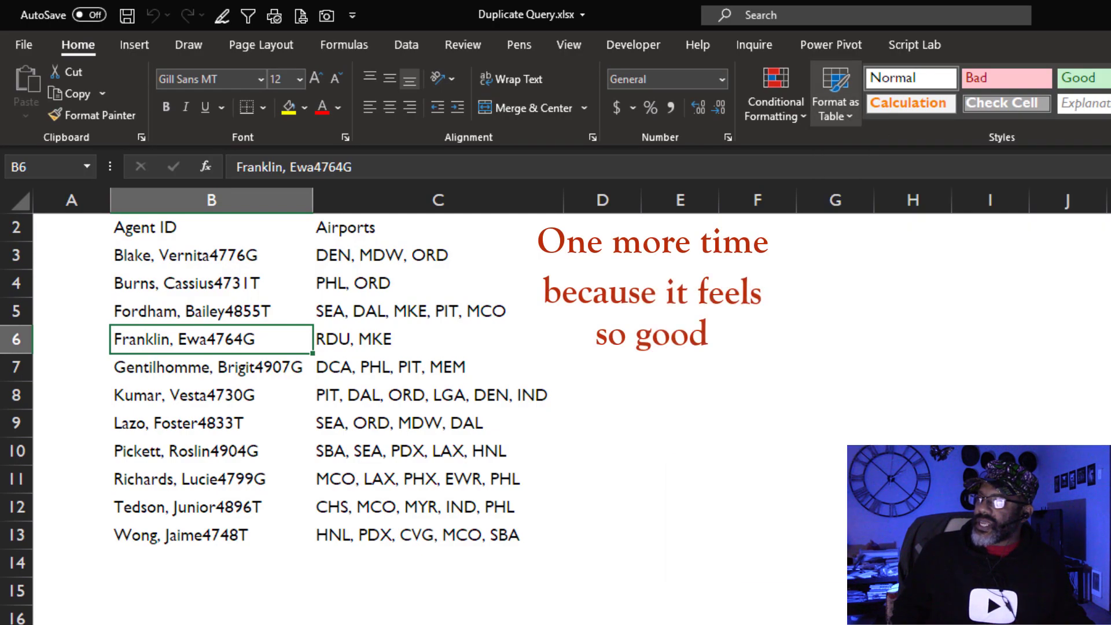
{"action": "left_click", "coordinate": [702, 537]}
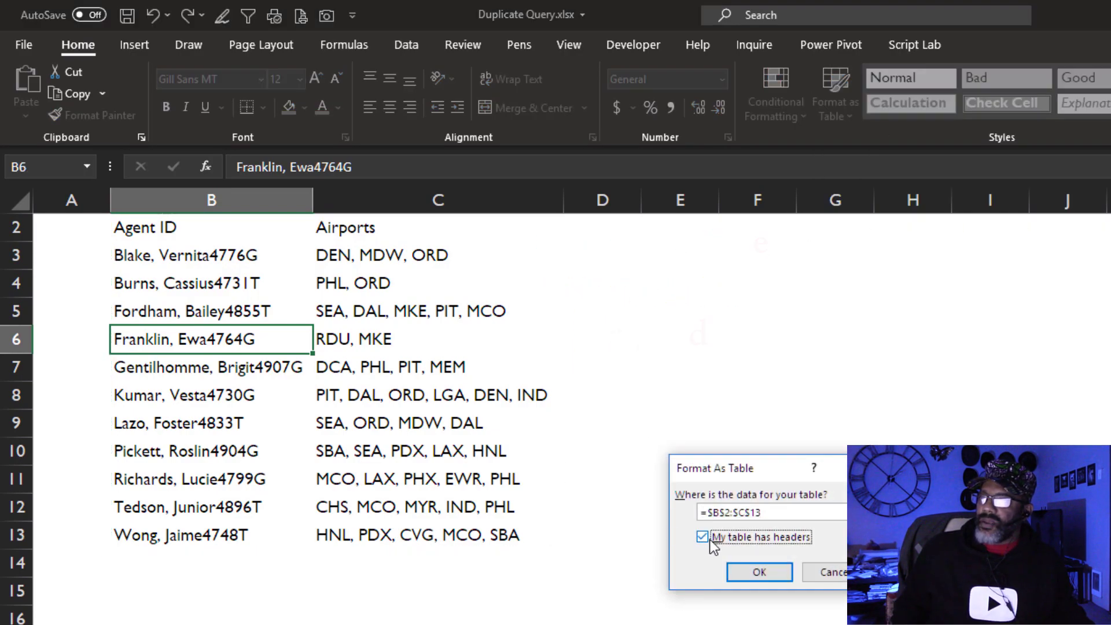
{"action": "left_click", "coordinate": [734, 573]}
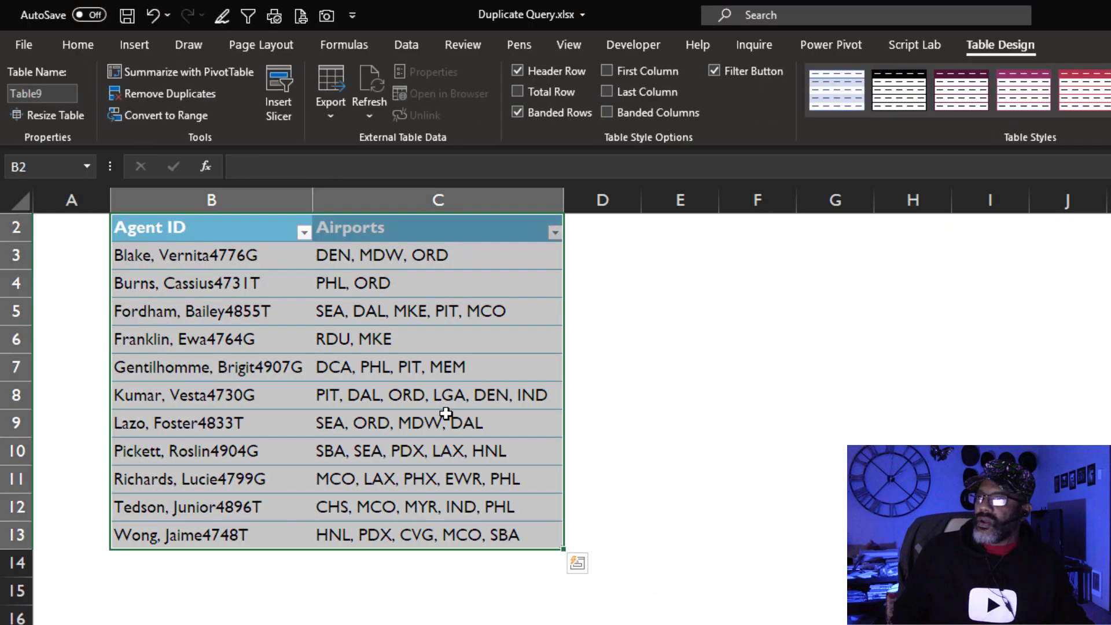
{"action": "left_click", "coordinate": [48, 92]}
{"action": "type", "text": "Byr"}
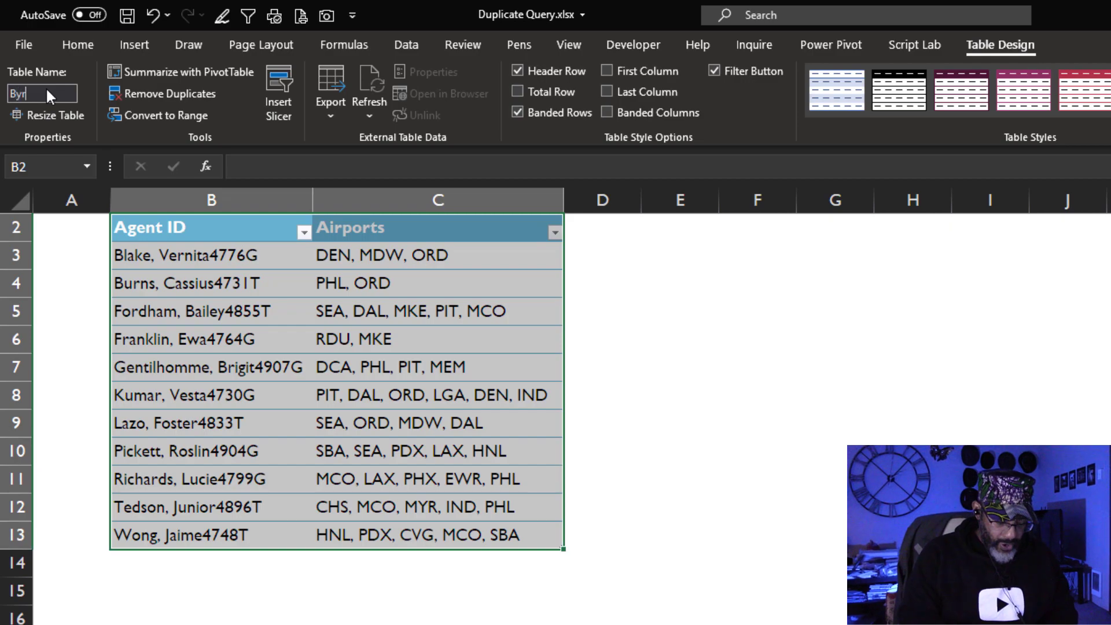
{"action": "type", "text": "d"}
{"action": "key", "text": "Return"}
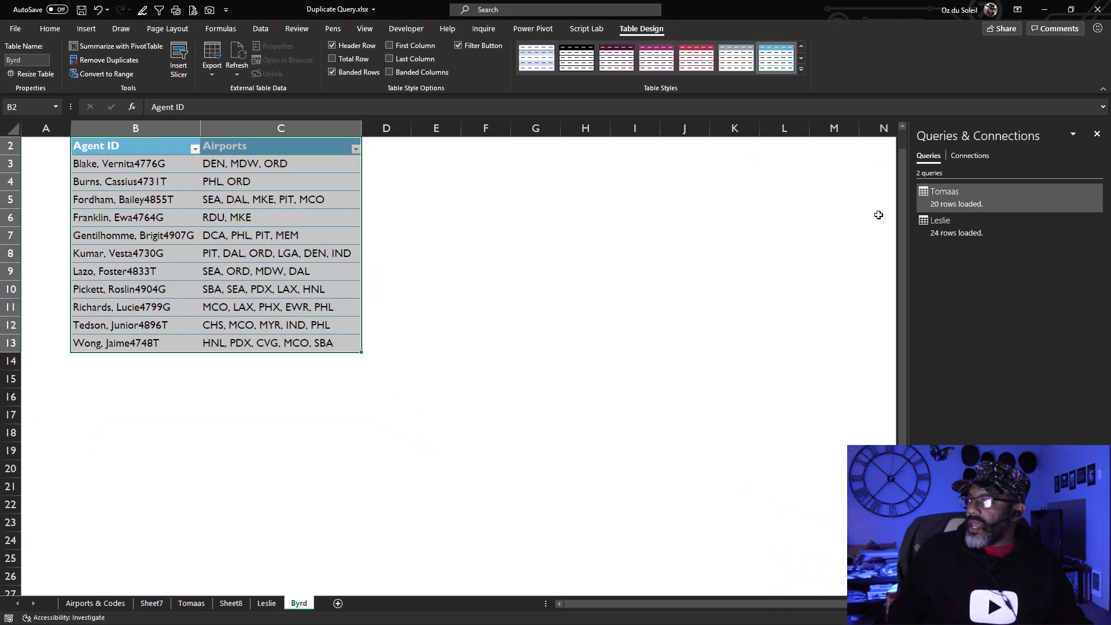
Step: Open the Leslie query in Power Query Editor and duplicate it as Leslie (2)
{"action": "mouse_move", "coordinate": [947, 227]}
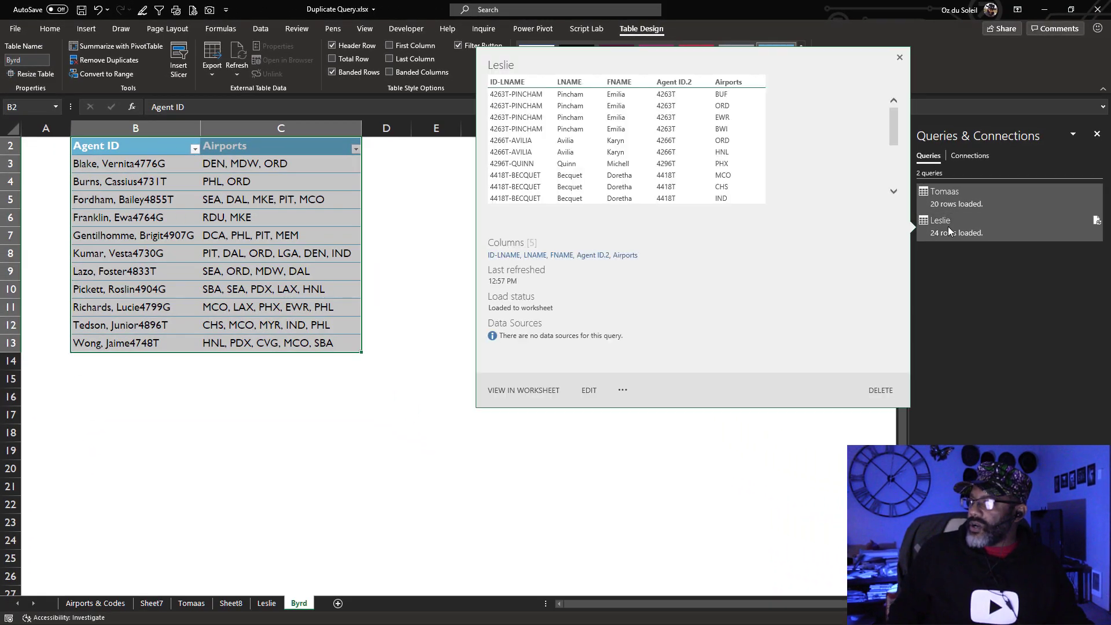
{"action": "left_click", "coordinate": [594, 391]}
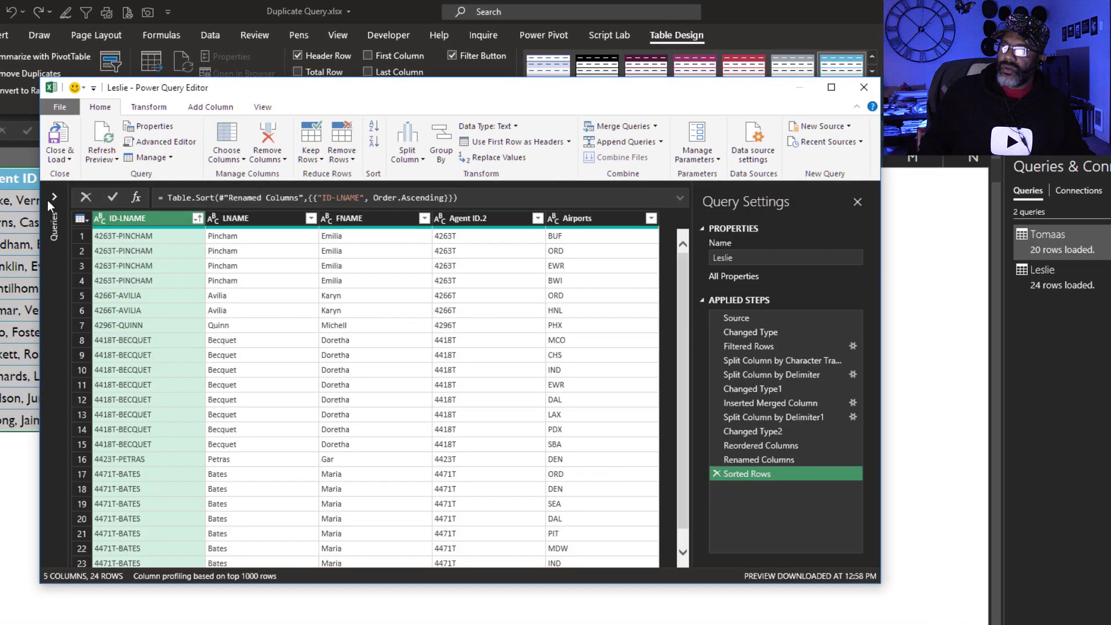
{"action": "left_click", "coordinate": [54, 197]}
{"action": "right_click", "coordinate": [64, 227]}
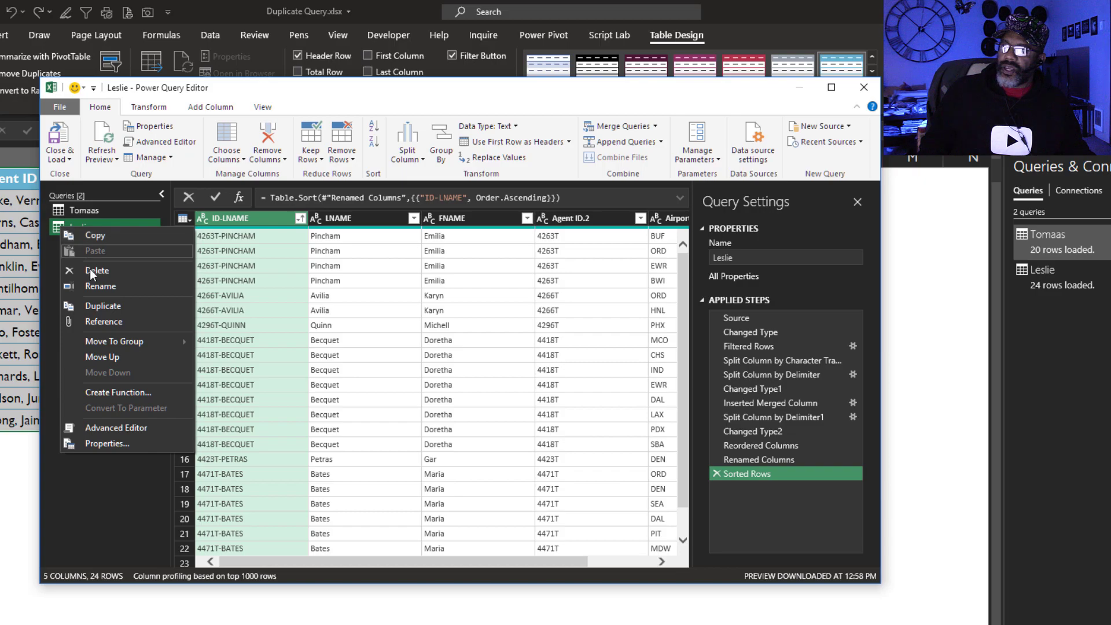
{"action": "left_click", "coordinate": [98, 305]}
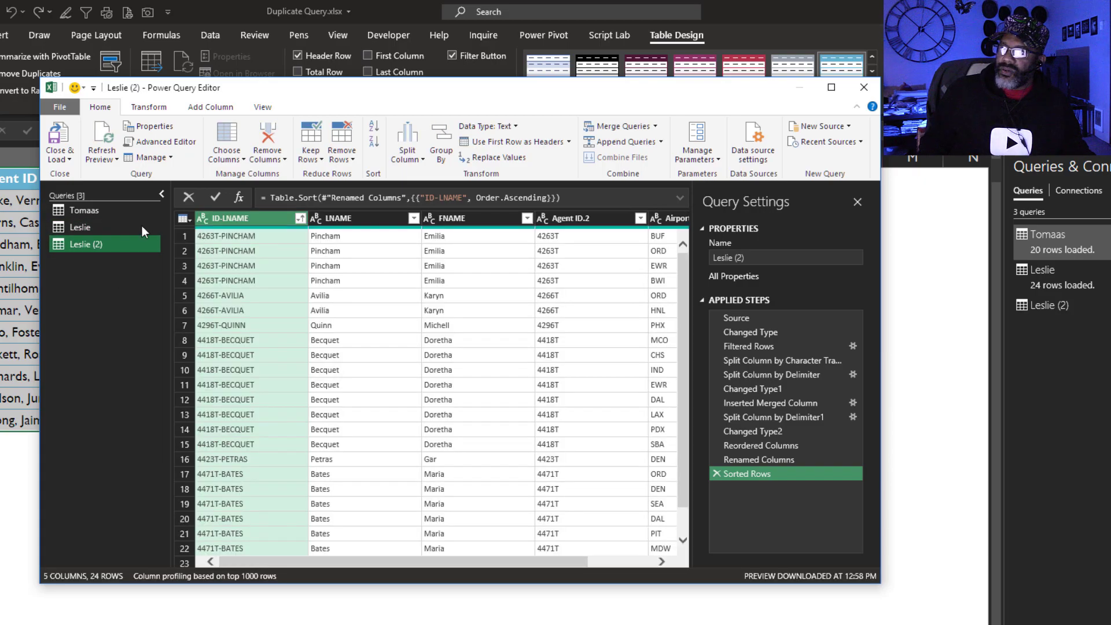
Step: In the Advanced Editor, change Leslie (2)'s Source table from Leslie to Byrd
{"action": "left_click", "coordinate": [263, 108]}
{"action": "left_click", "coordinate": [487, 137]}
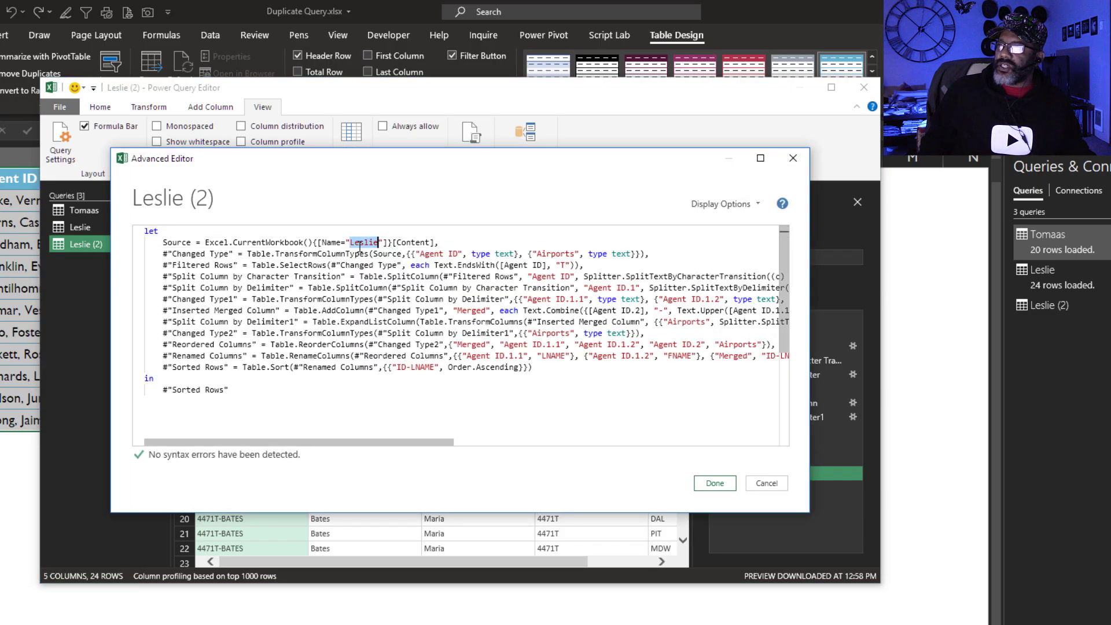
{"action": "type", "text": "Byrd"}
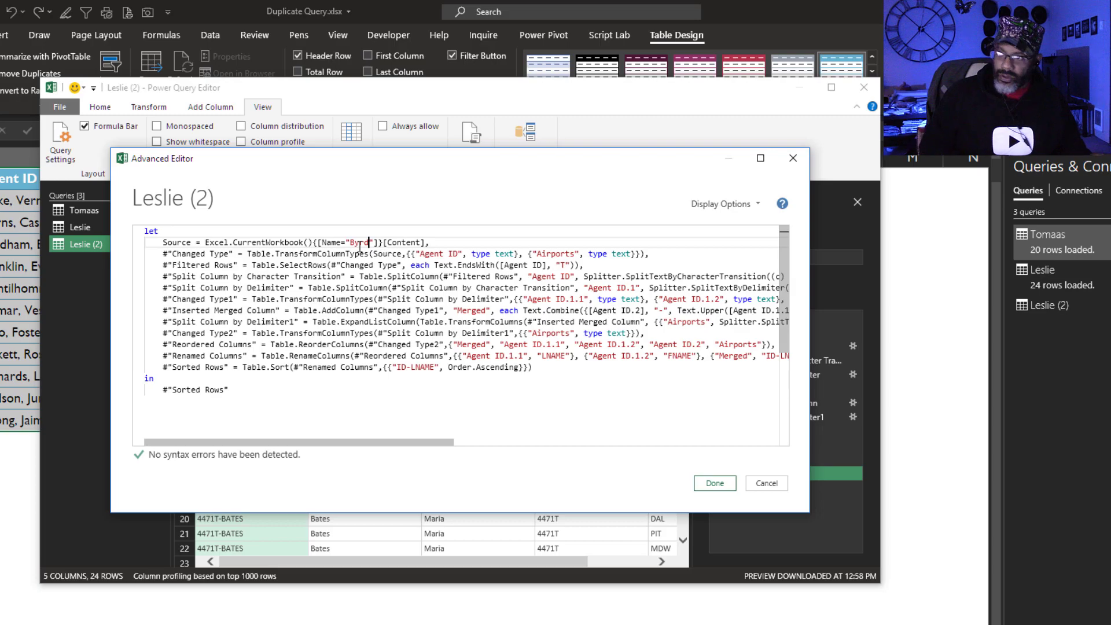
{"action": "left_click", "coordinate": [722, 488]}
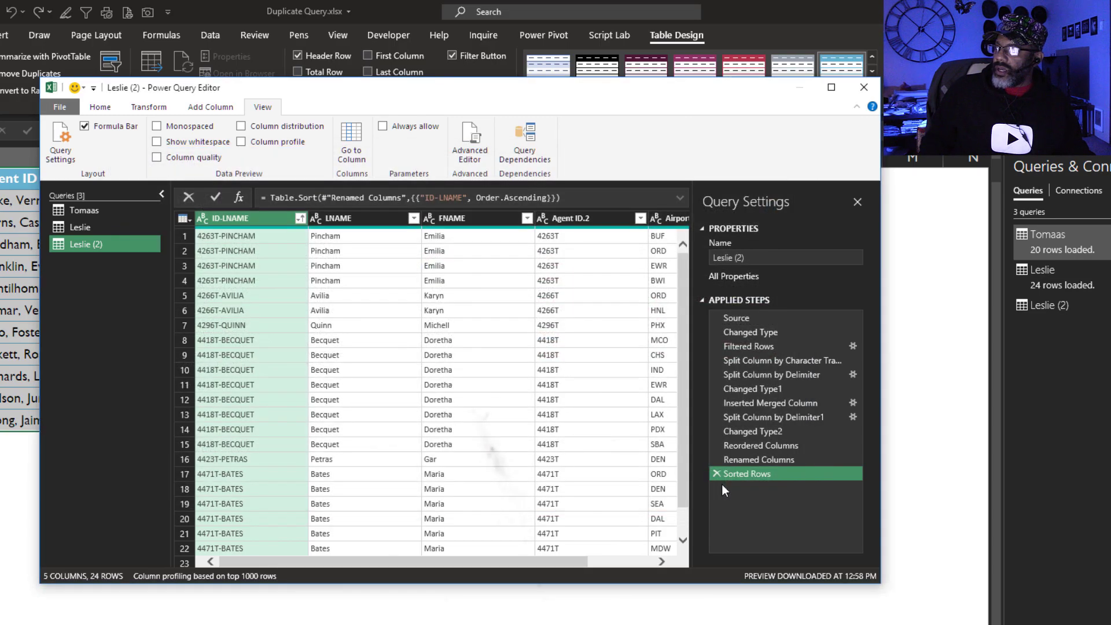